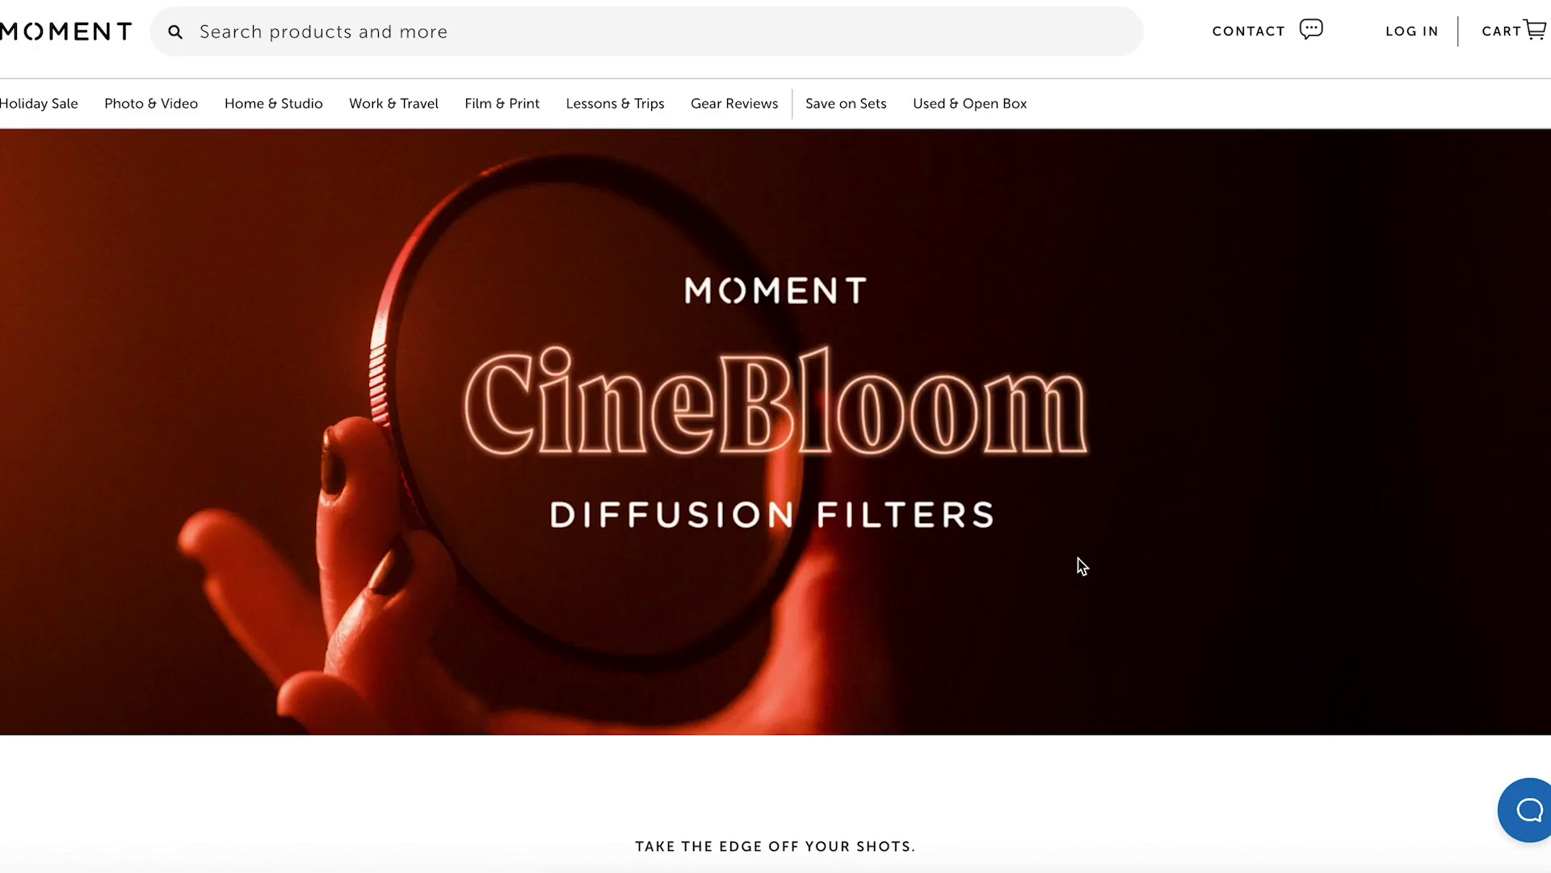
Scroll the Moment CineBloom page down to the filter grid showing the 82mm filter at $69.99.
scroll(1187, 562, "down", 5)
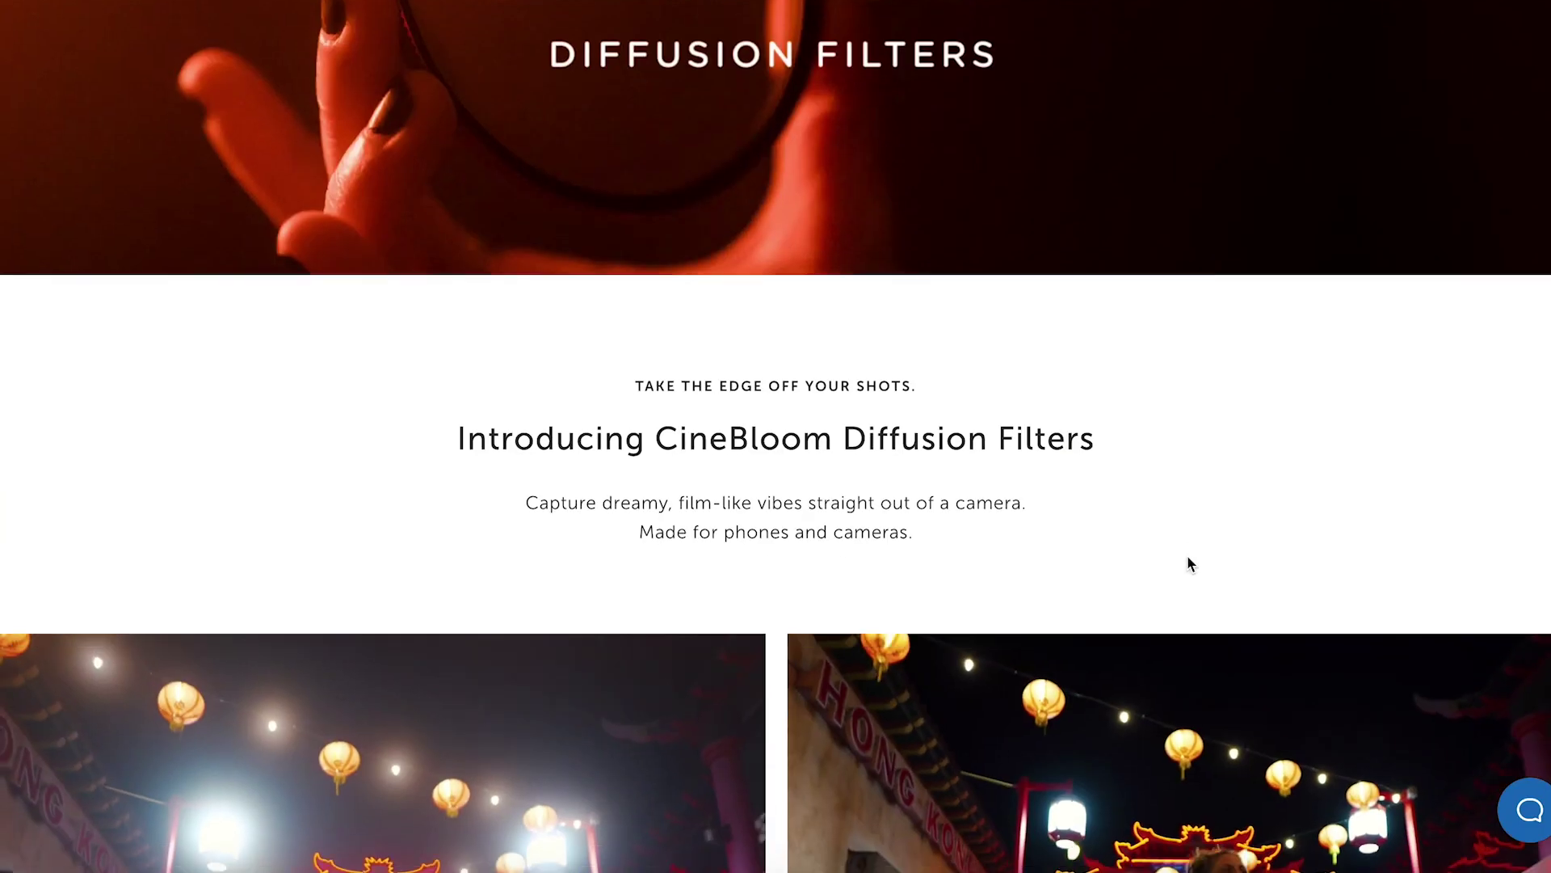
scroll(1187, 558, "down", 4)
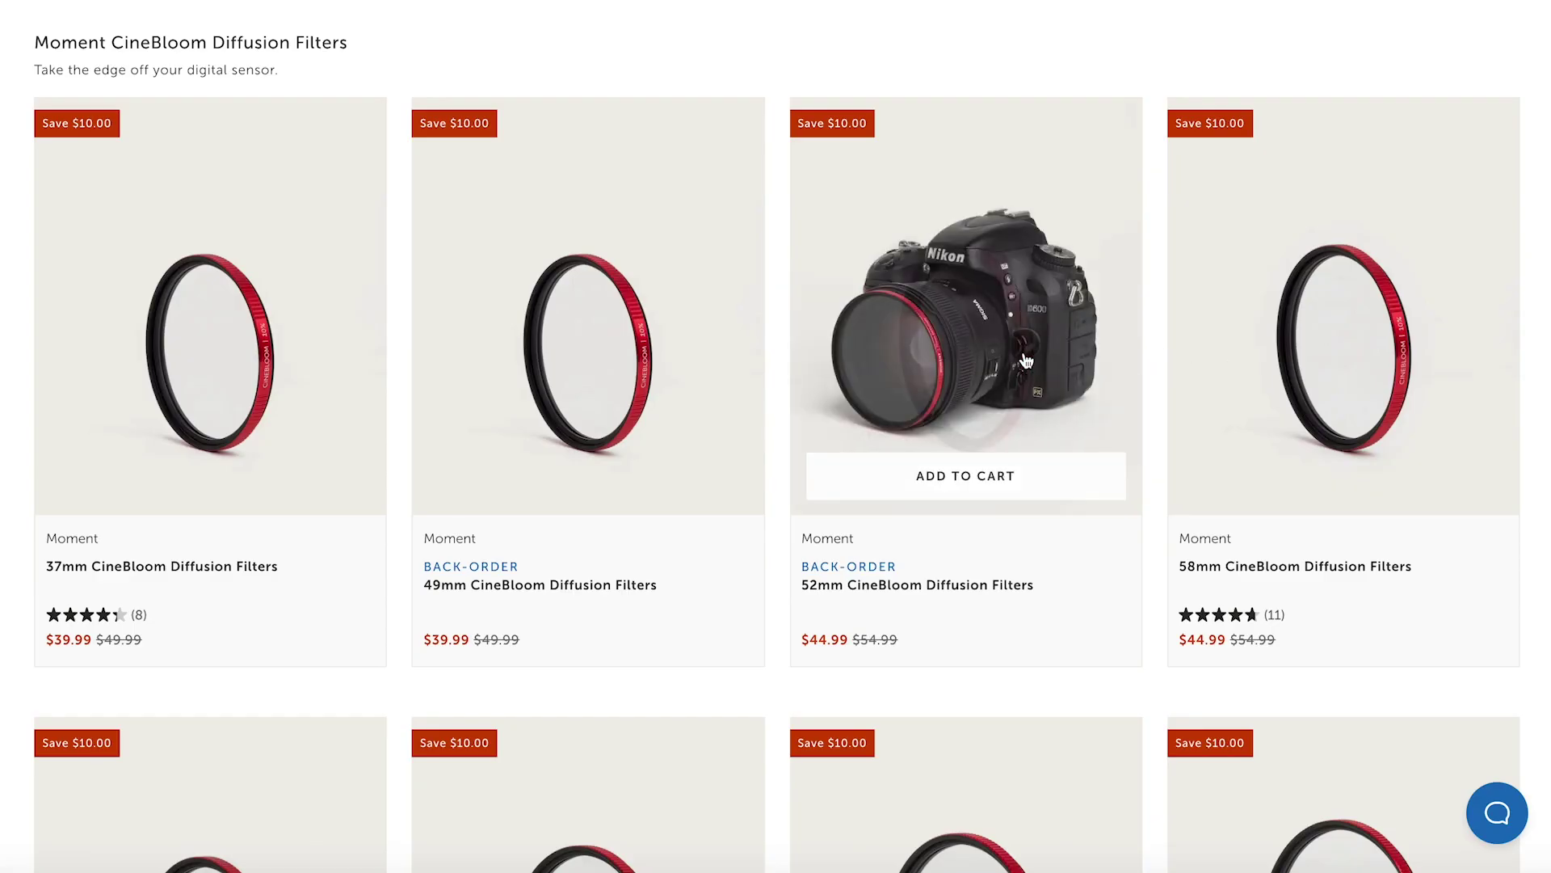
mouse_move(1169, 394)
scroll(1169, 394, "down", 9)
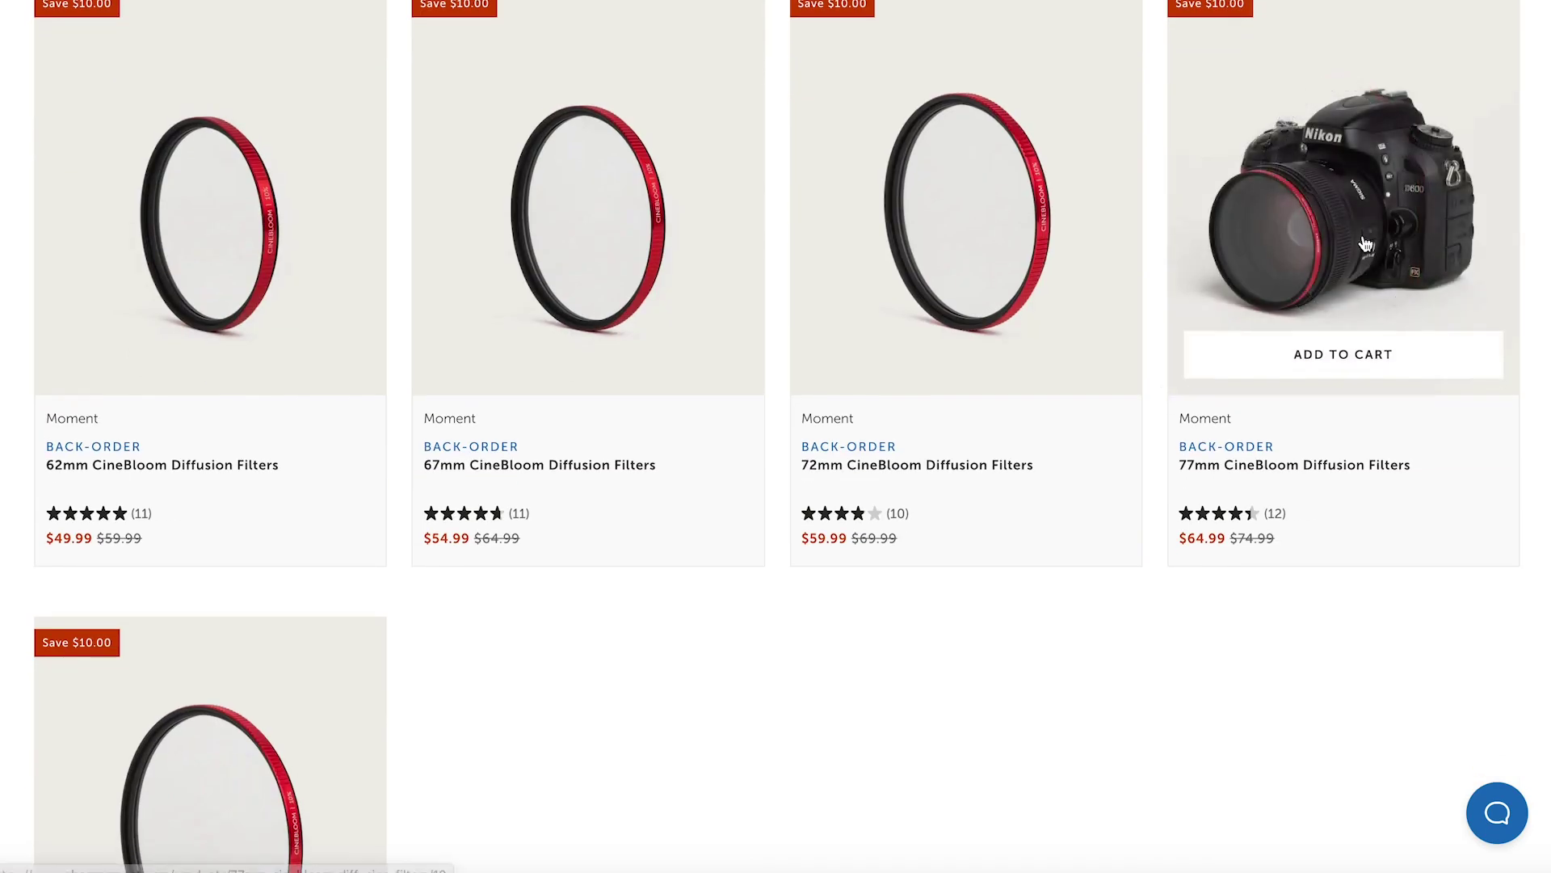
scroll(1159, 594, "down", 4)
scroll(1159, 594, "down", 2)
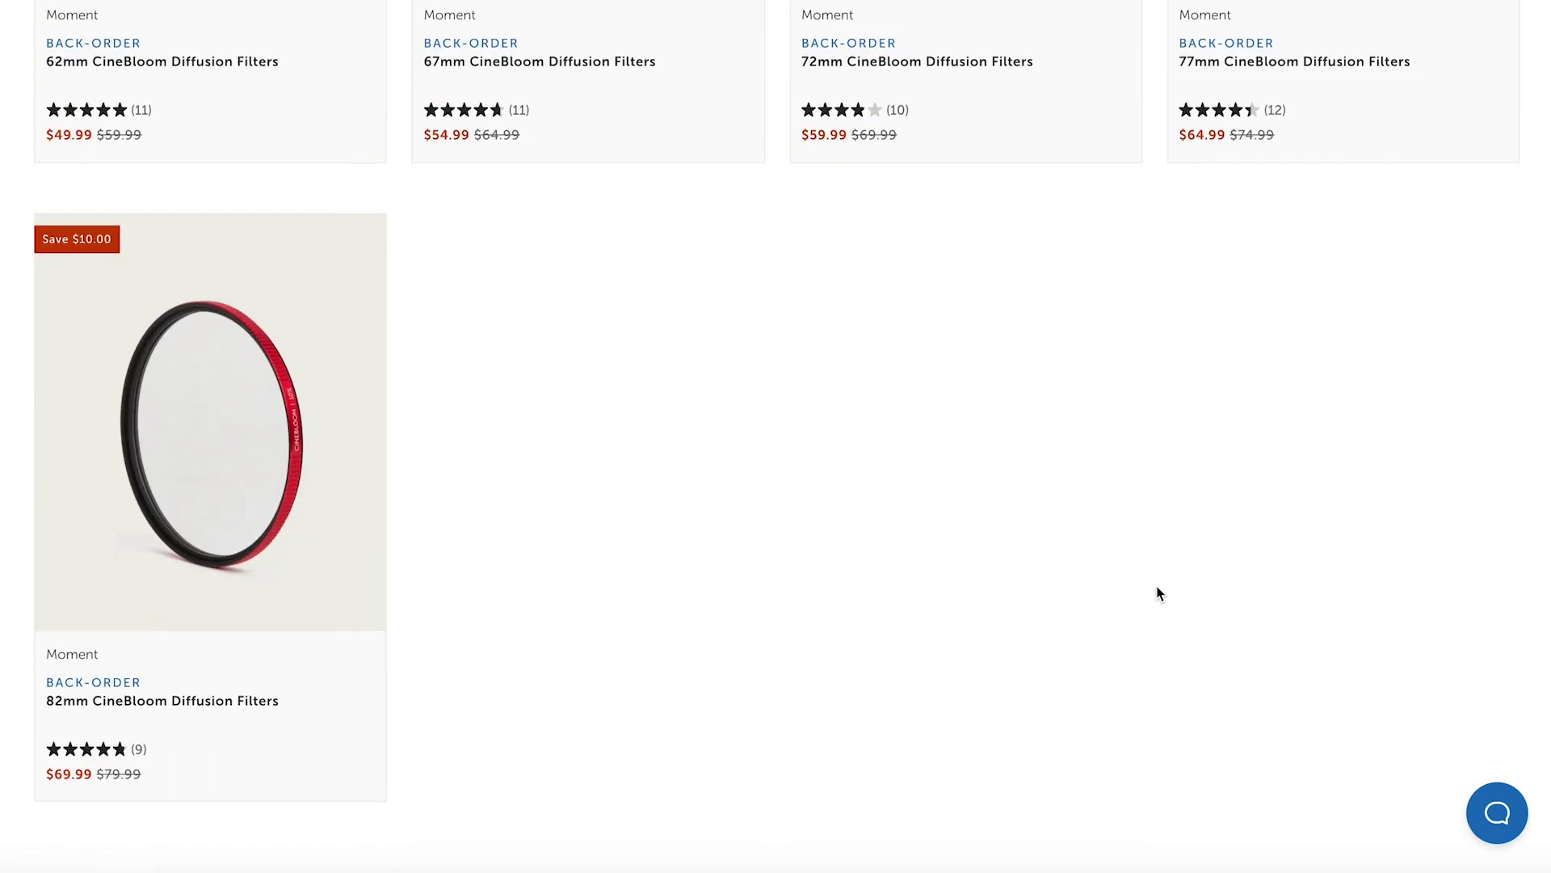
mouse_move(223, 483)
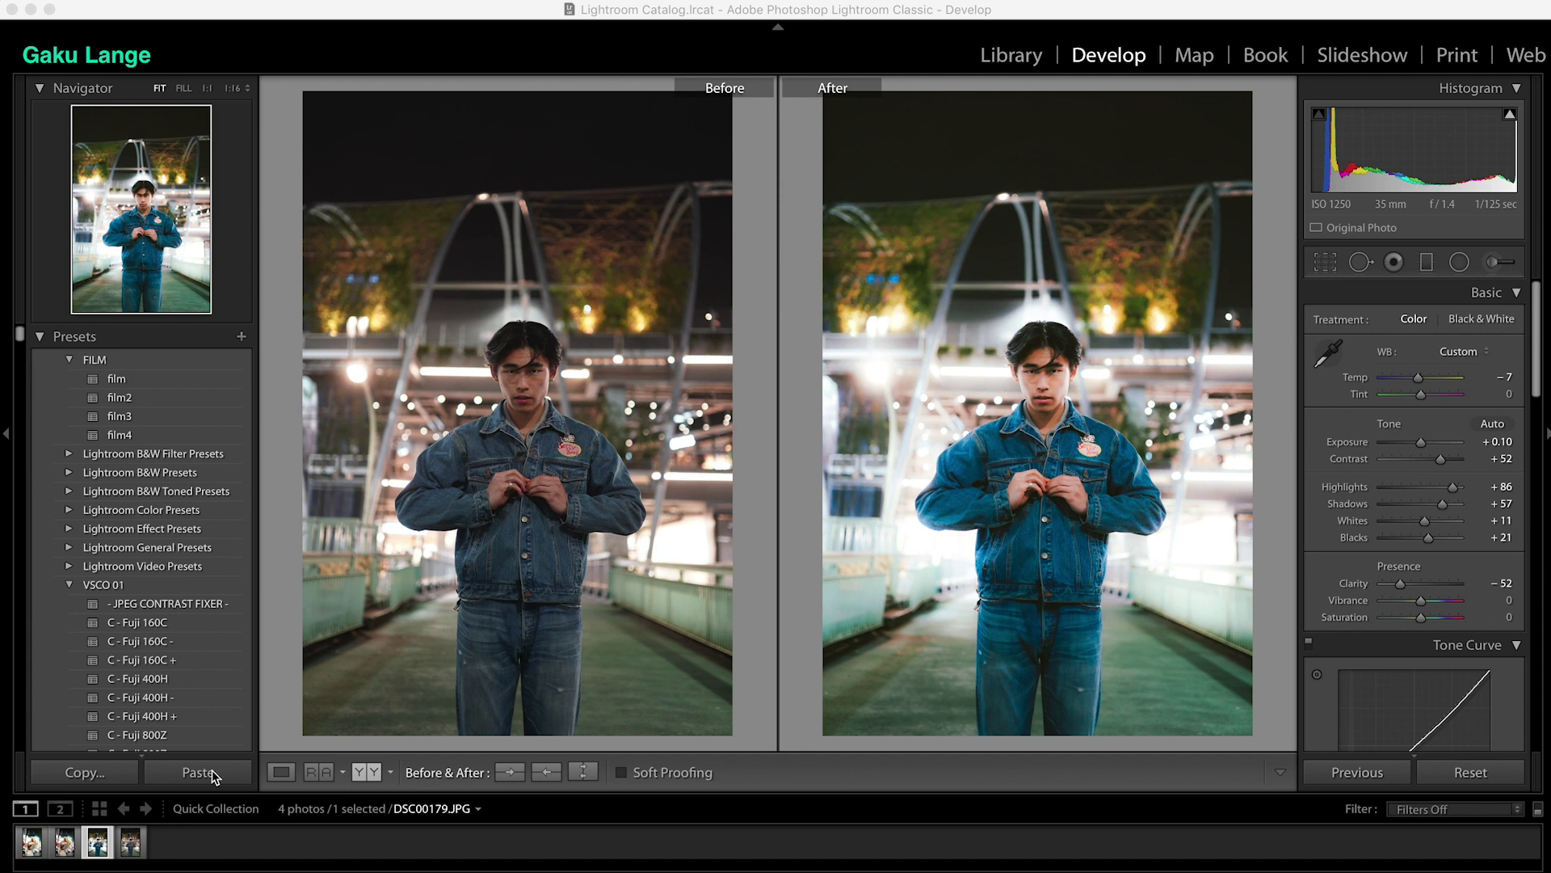
left_click(68, 845)
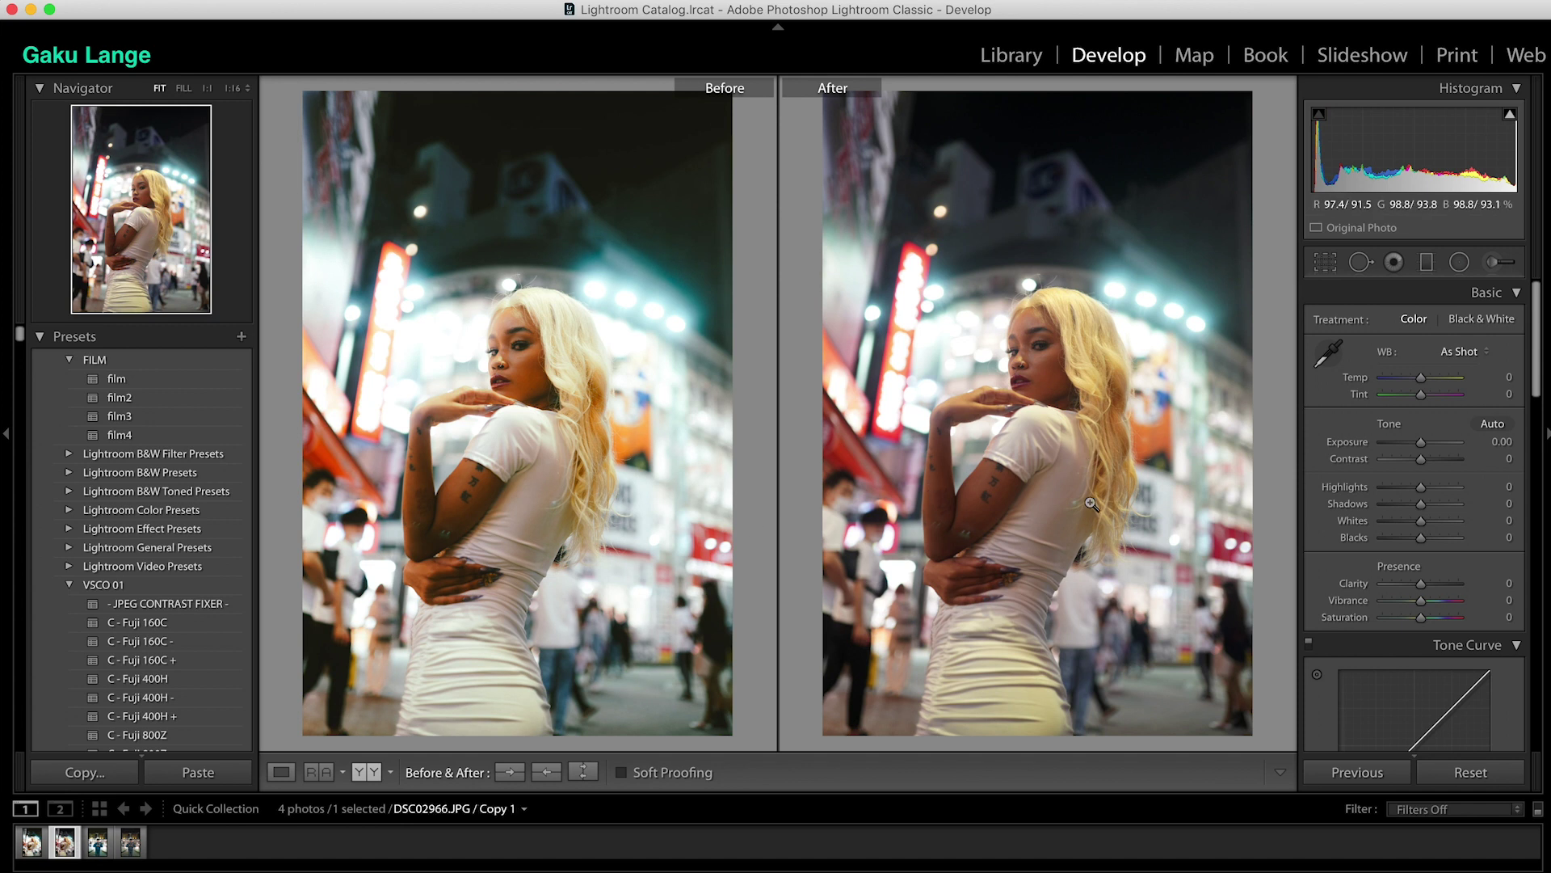
key("Left")
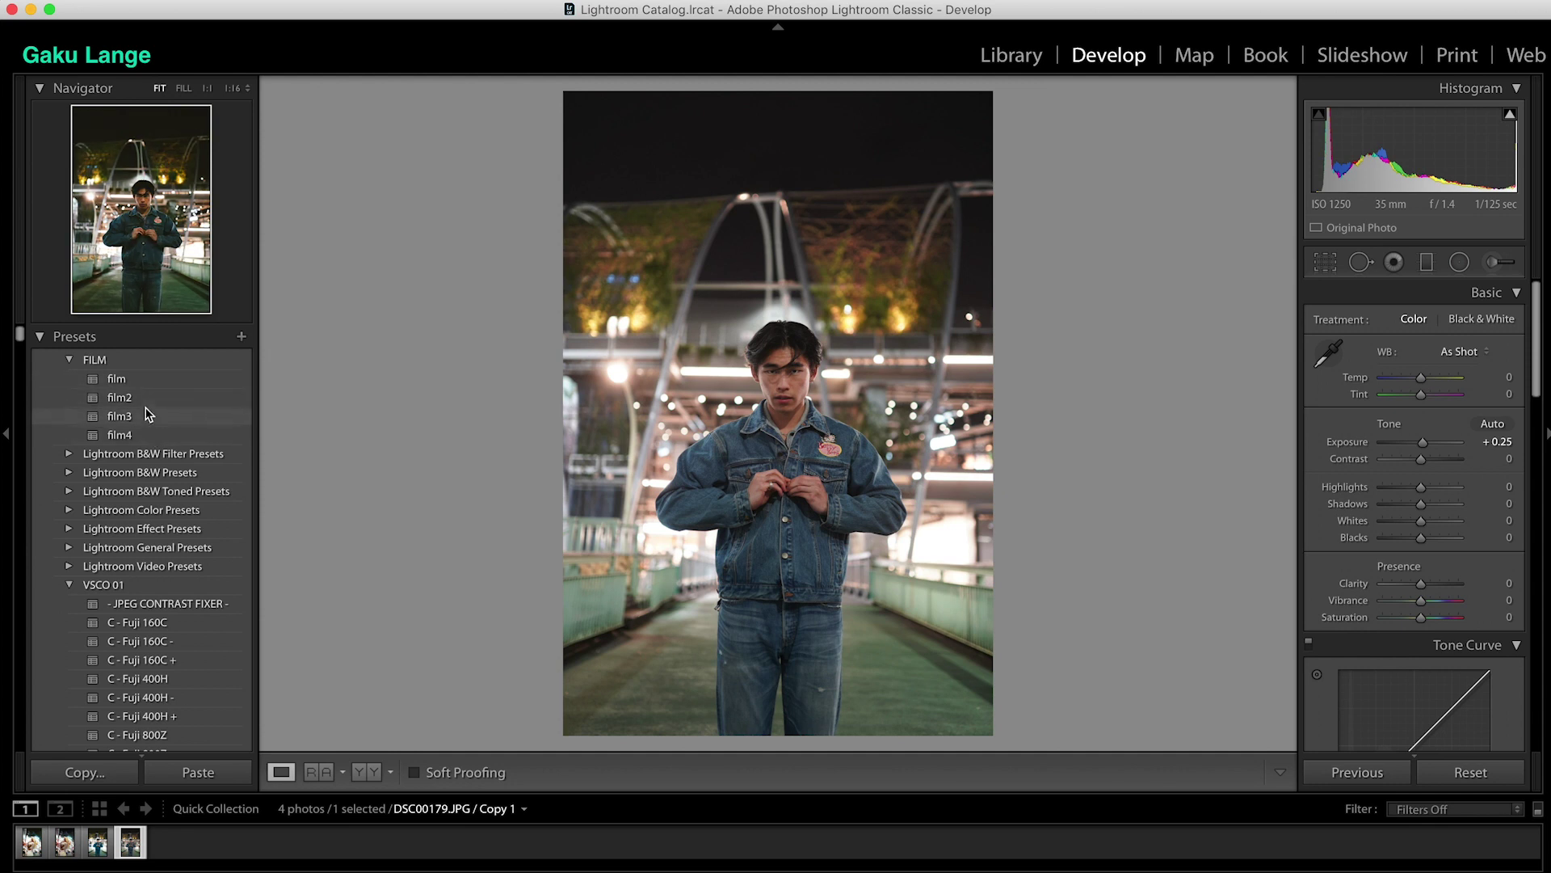
Apply the film preset to the denim-jacket copy, reset Grain Amount to zero, and nudge Exposure up.
left_click(144, 380)
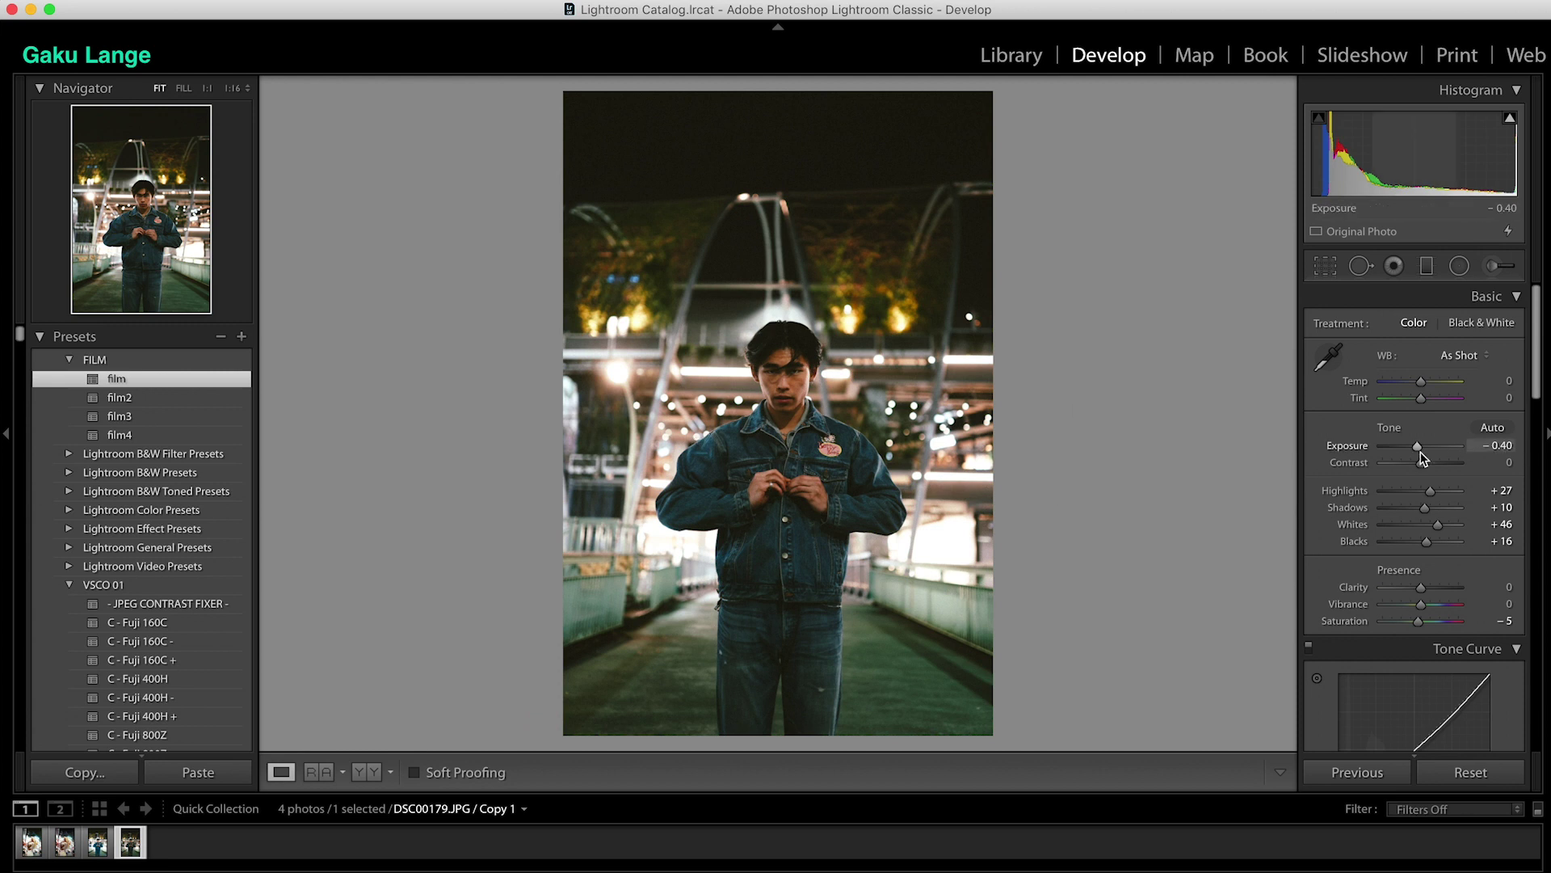
scroll(1372, 600, "down", 3)
scroll(1381, 590, "down", 10)
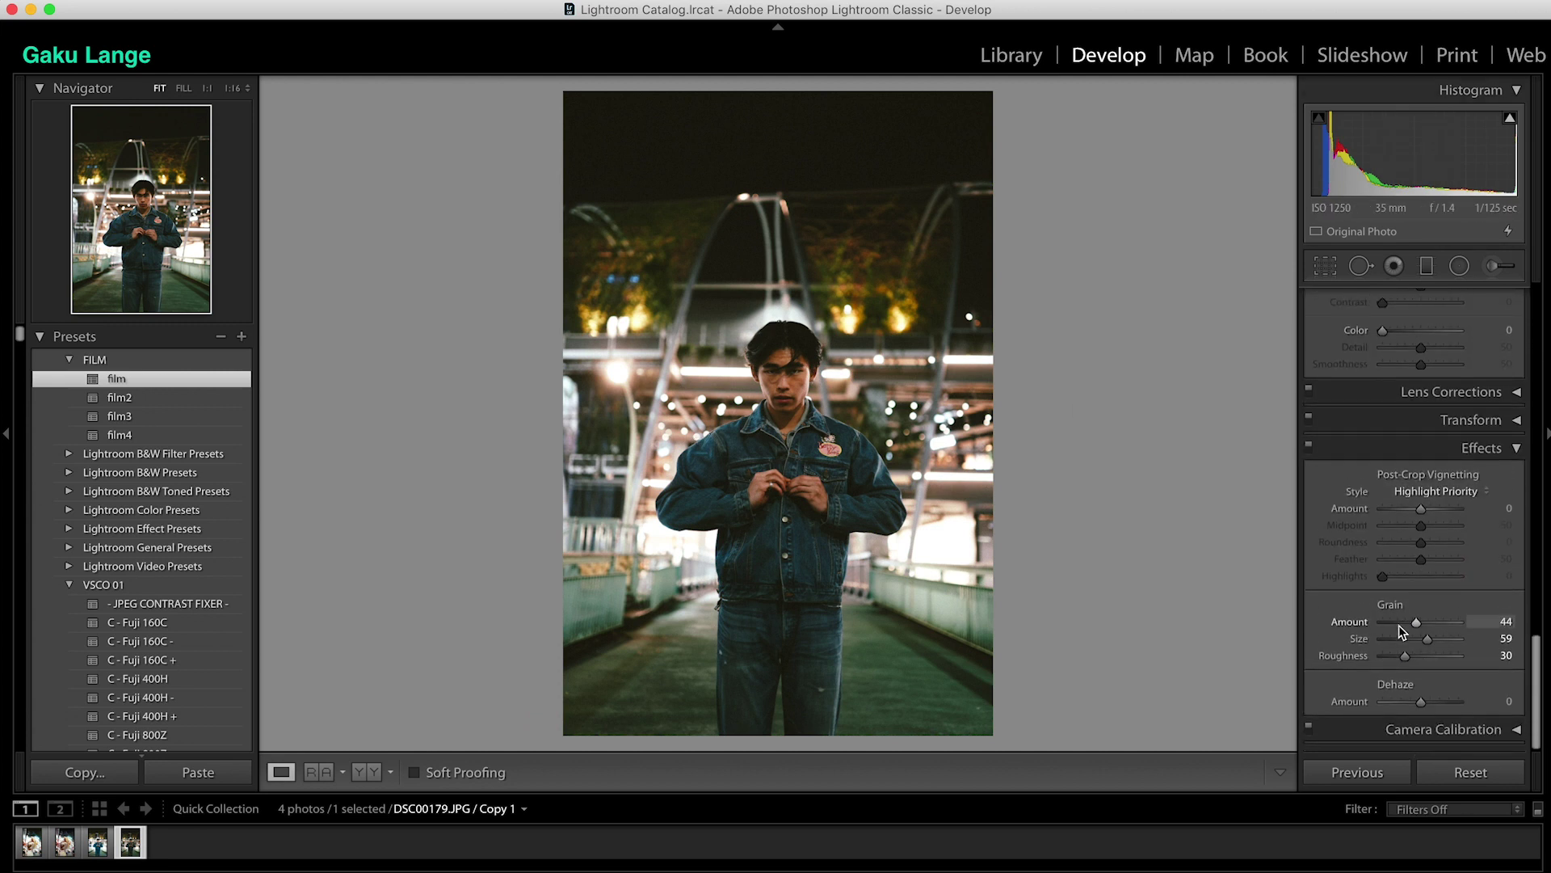
double_click(1402, 627)
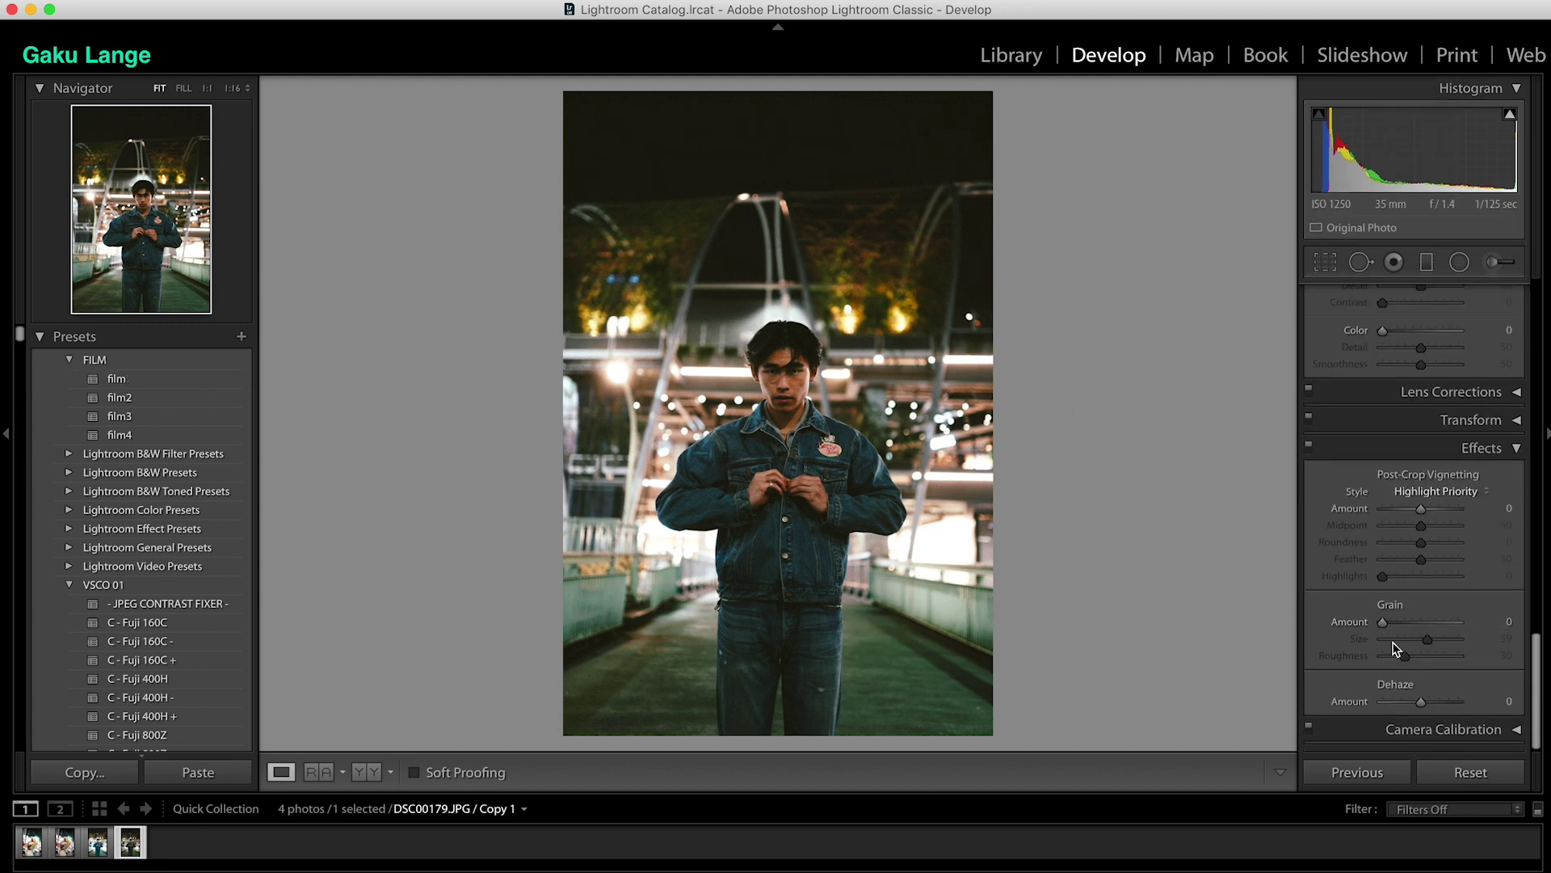
scroll(1400, 612, "up", 15)
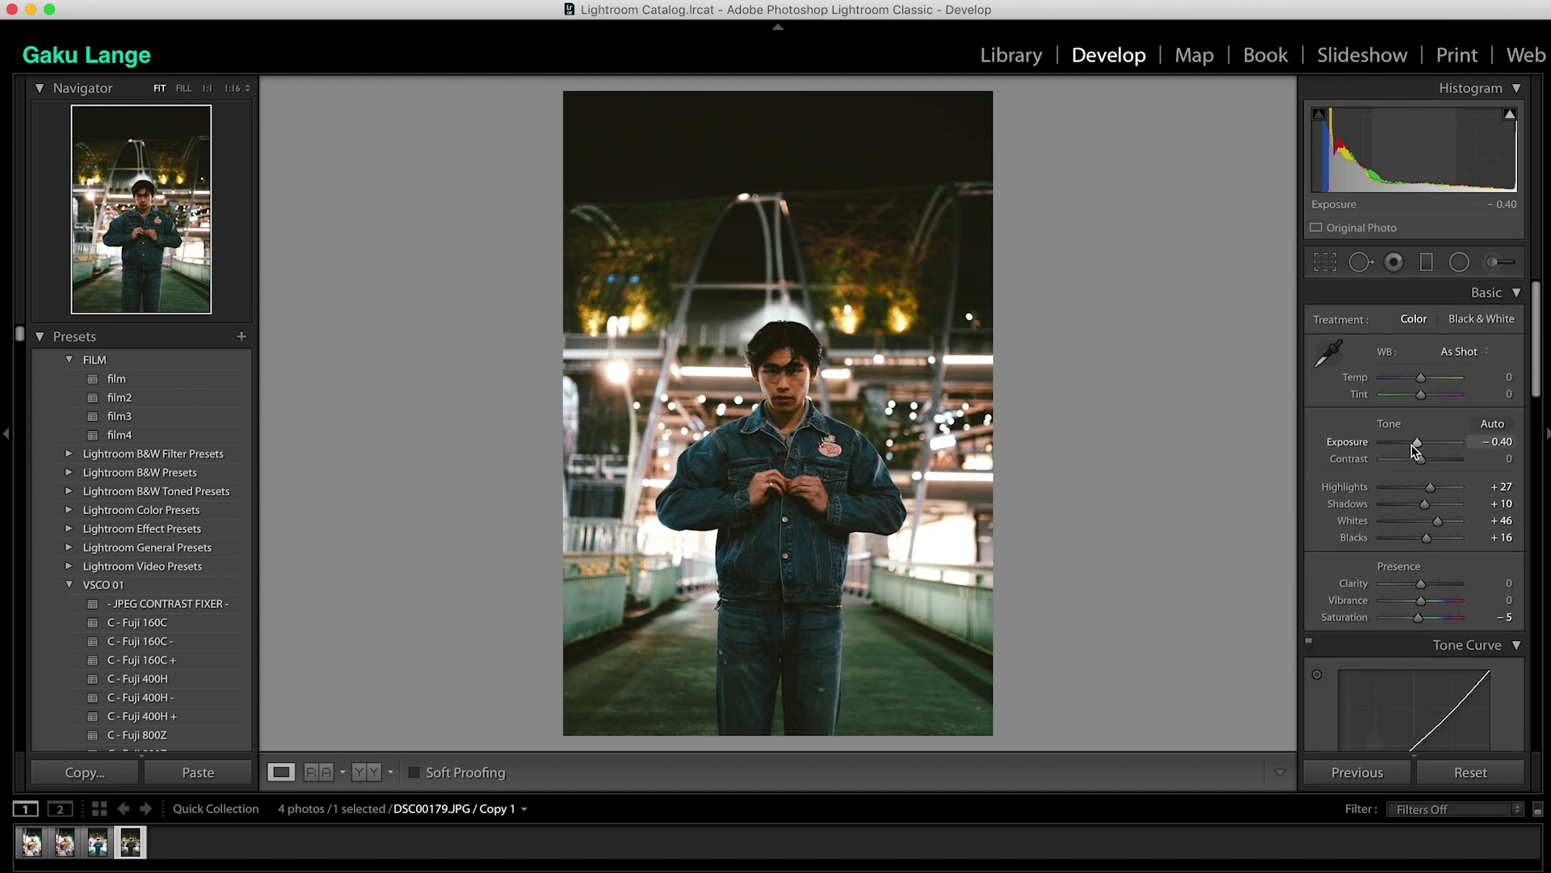
left_click_drag(1418, 444, 1426, 444)
Set white balance to Auto, giving Temp −3 and Tint −1.
left_click(1459, 350)
left_click(1452, 363)
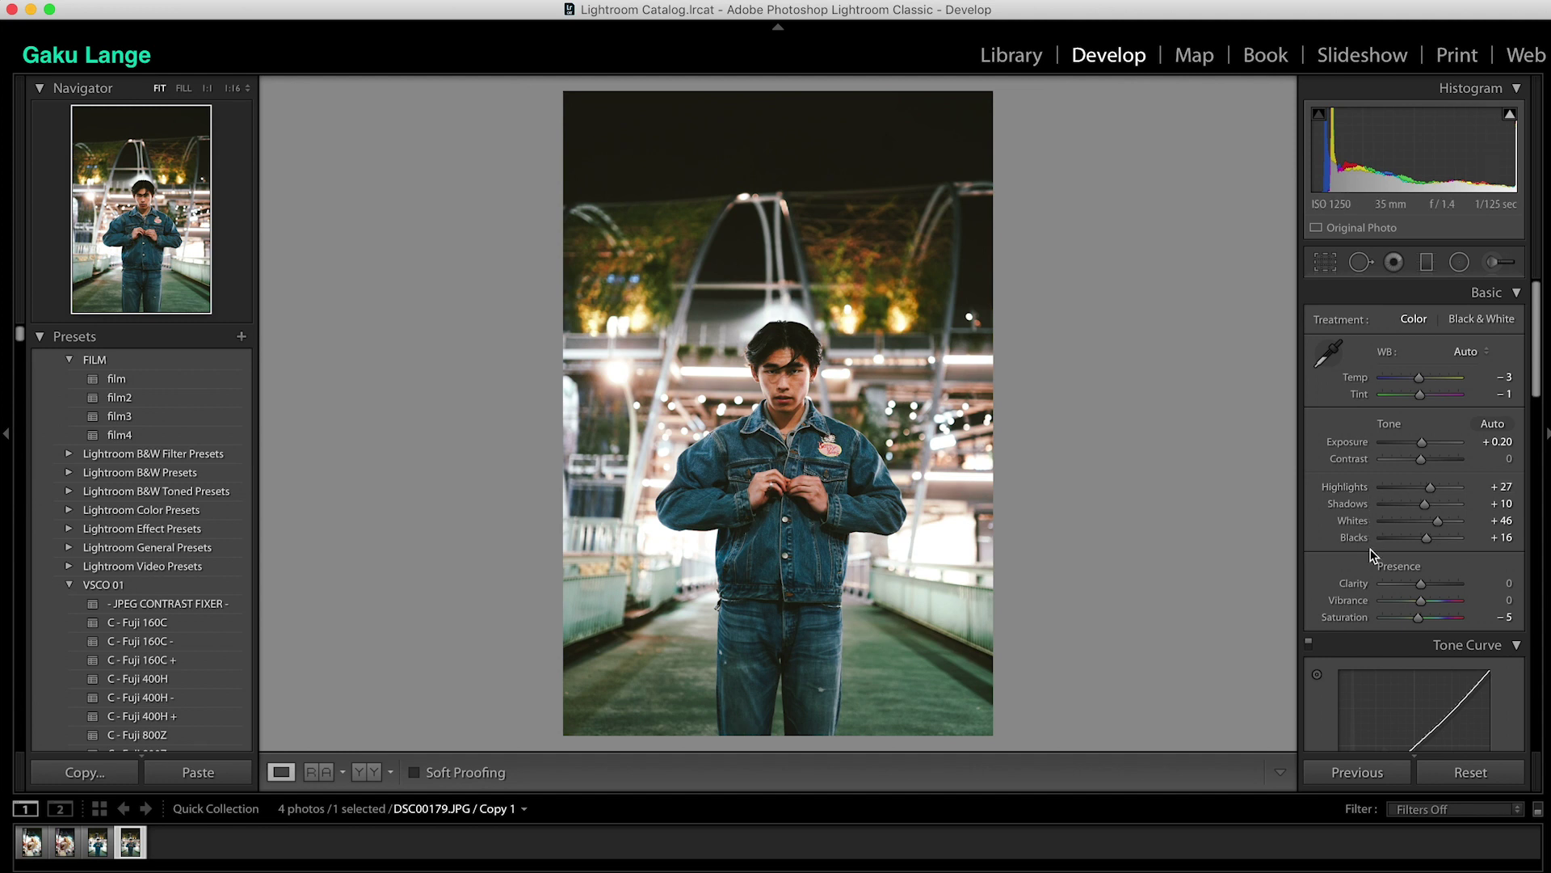
Push Highlights to +100 and Whites to +91, and lift Shadows to +36 with Blacks at +27.
left_click_drag(1433, 487, 1473, 496)
double_click(1428, 489)
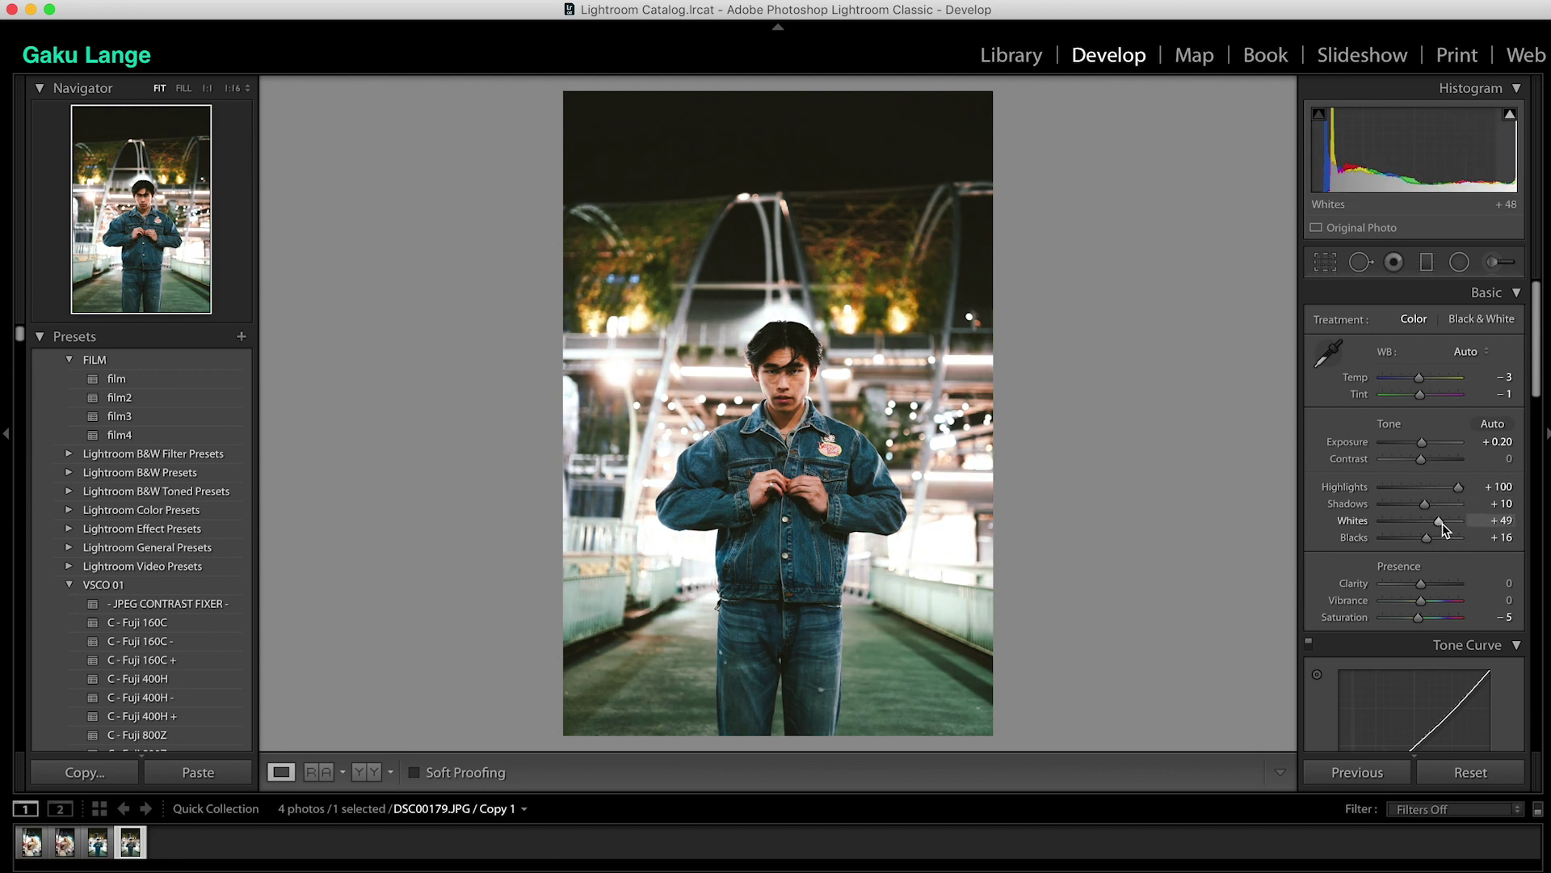
left_click_drag(1444, 526, 1458, 525)
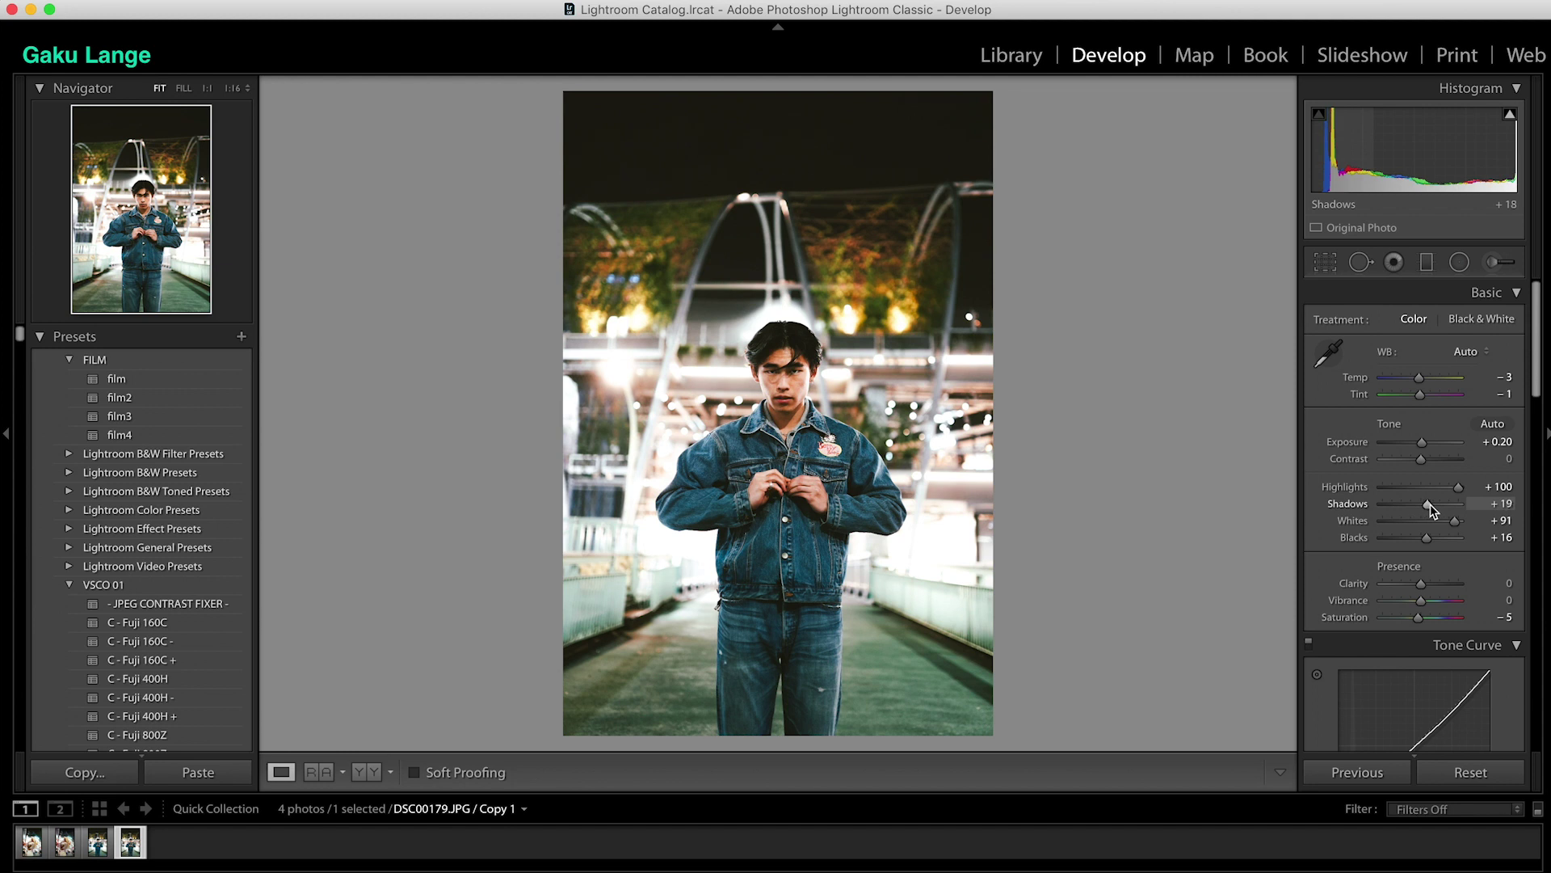
left_click_drag(1430, 507, 1435, 542)
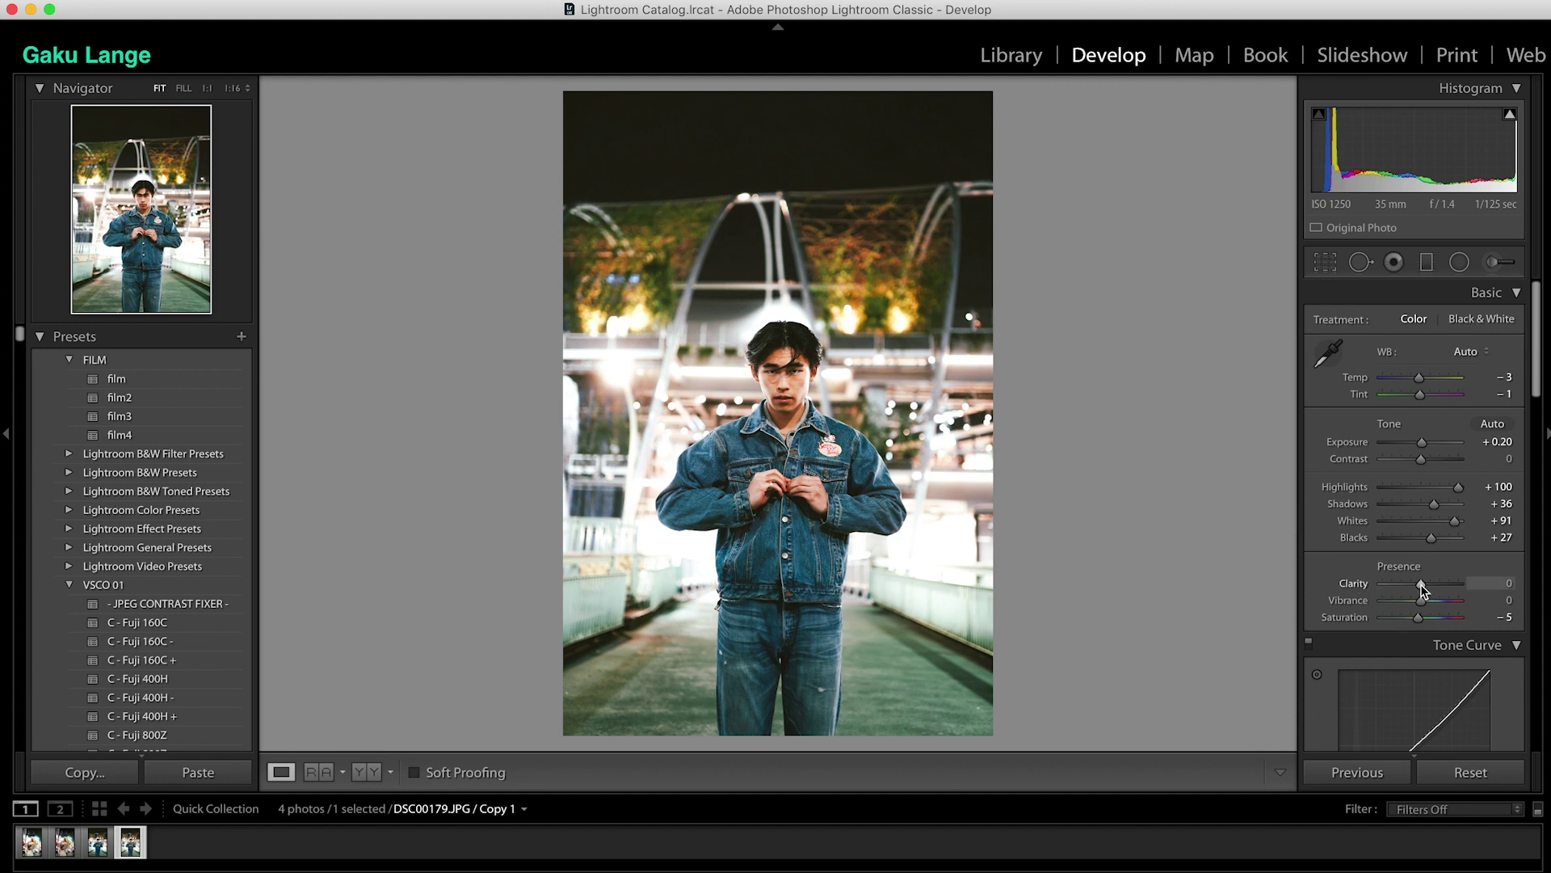
Test Clarity in both directions, then settle it at −58 to soften the portrait.
left_click_drag(1422, 590, 1451, 589)
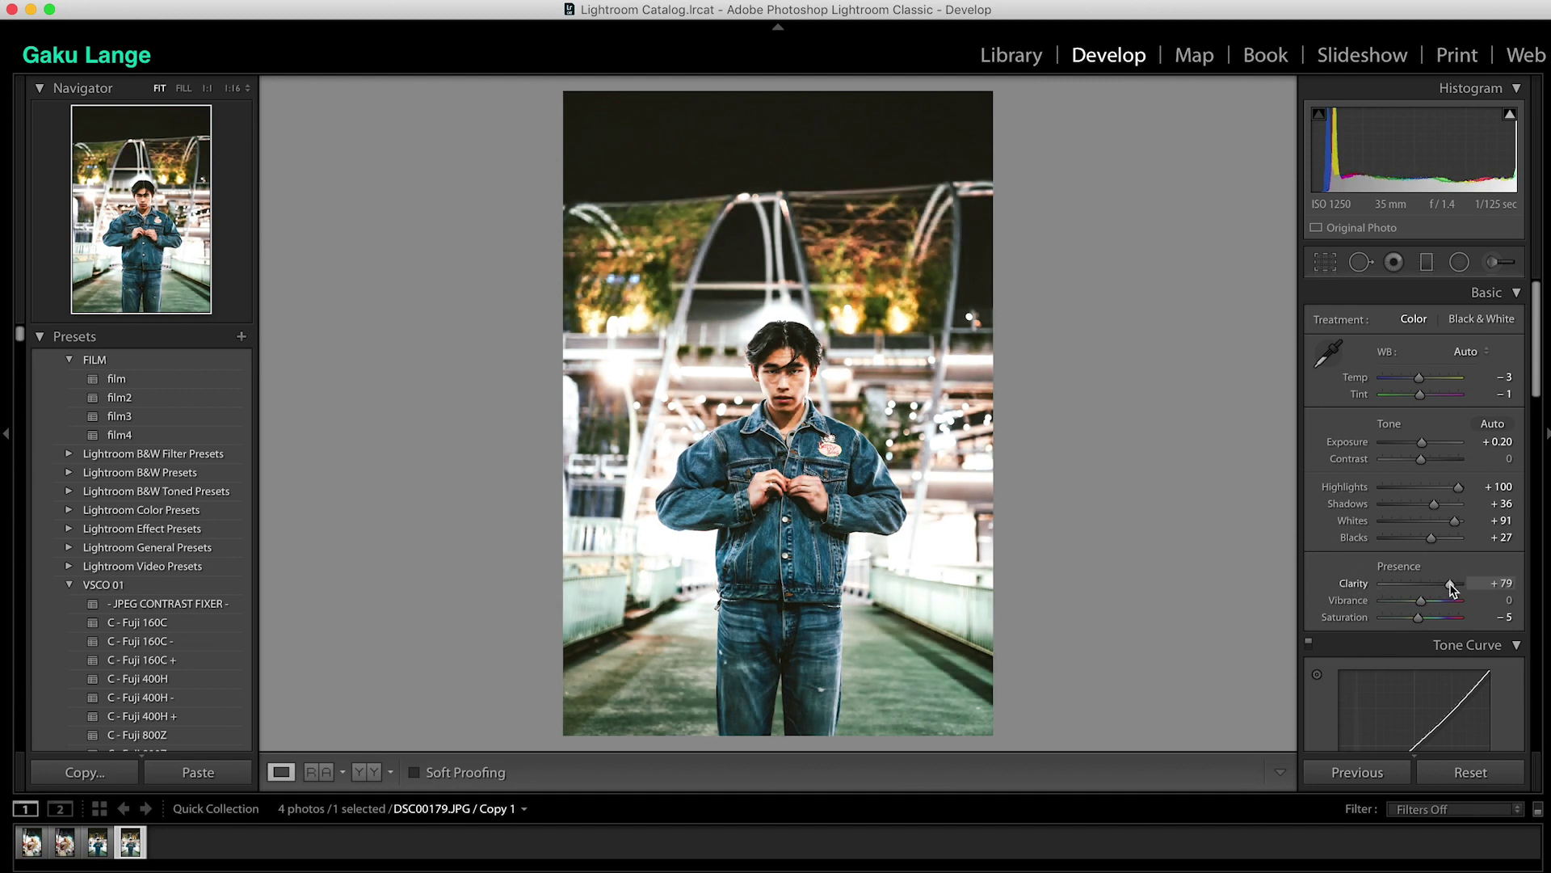
key("super+z")
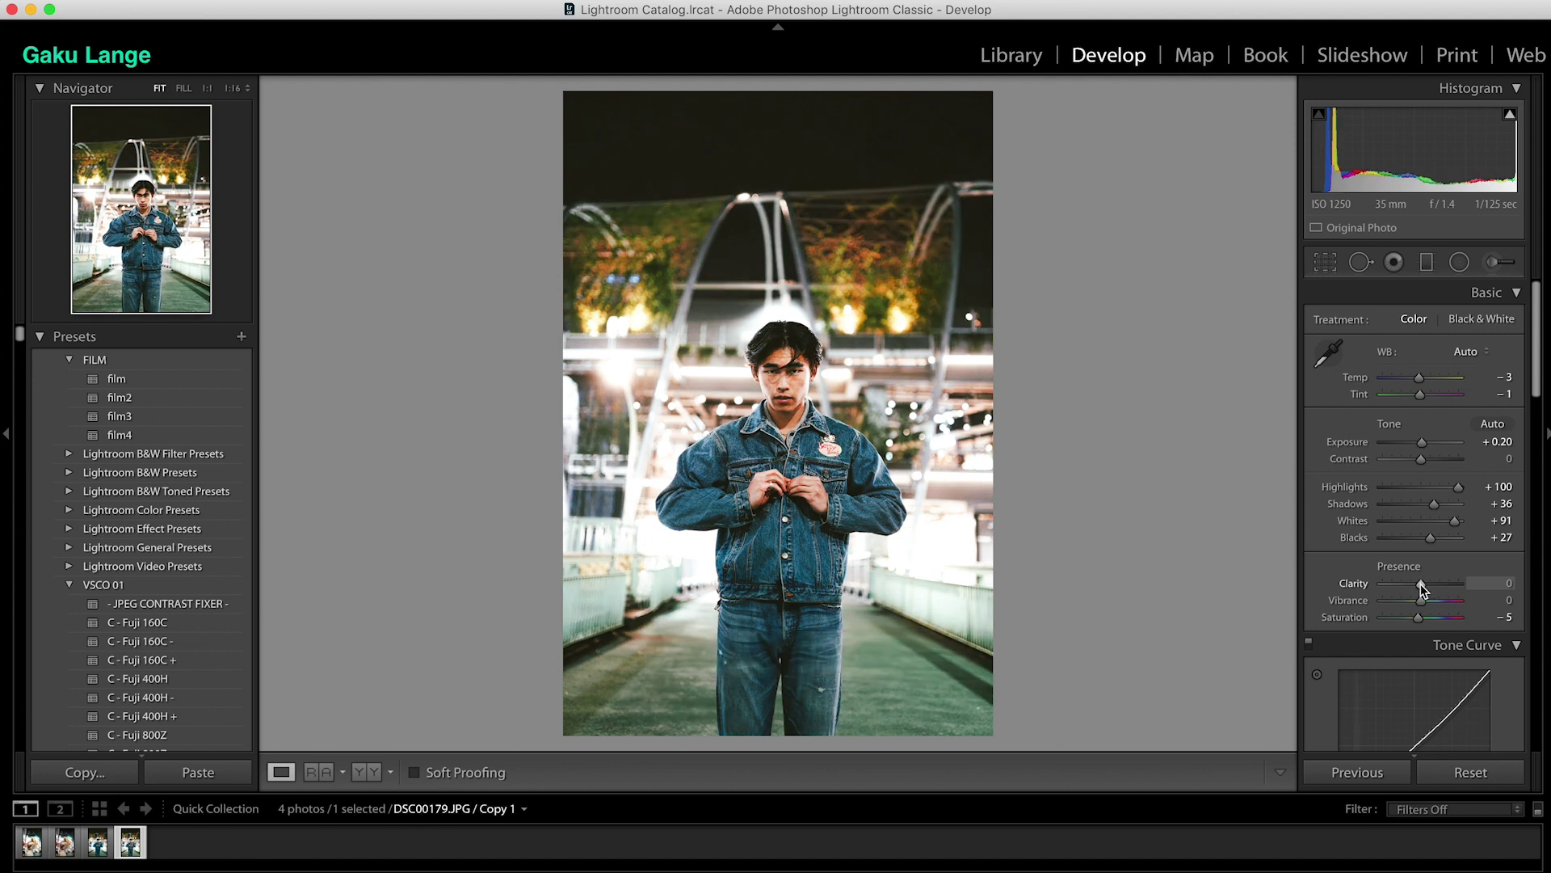
left_click_drag(1421, 582, 1403, 583)
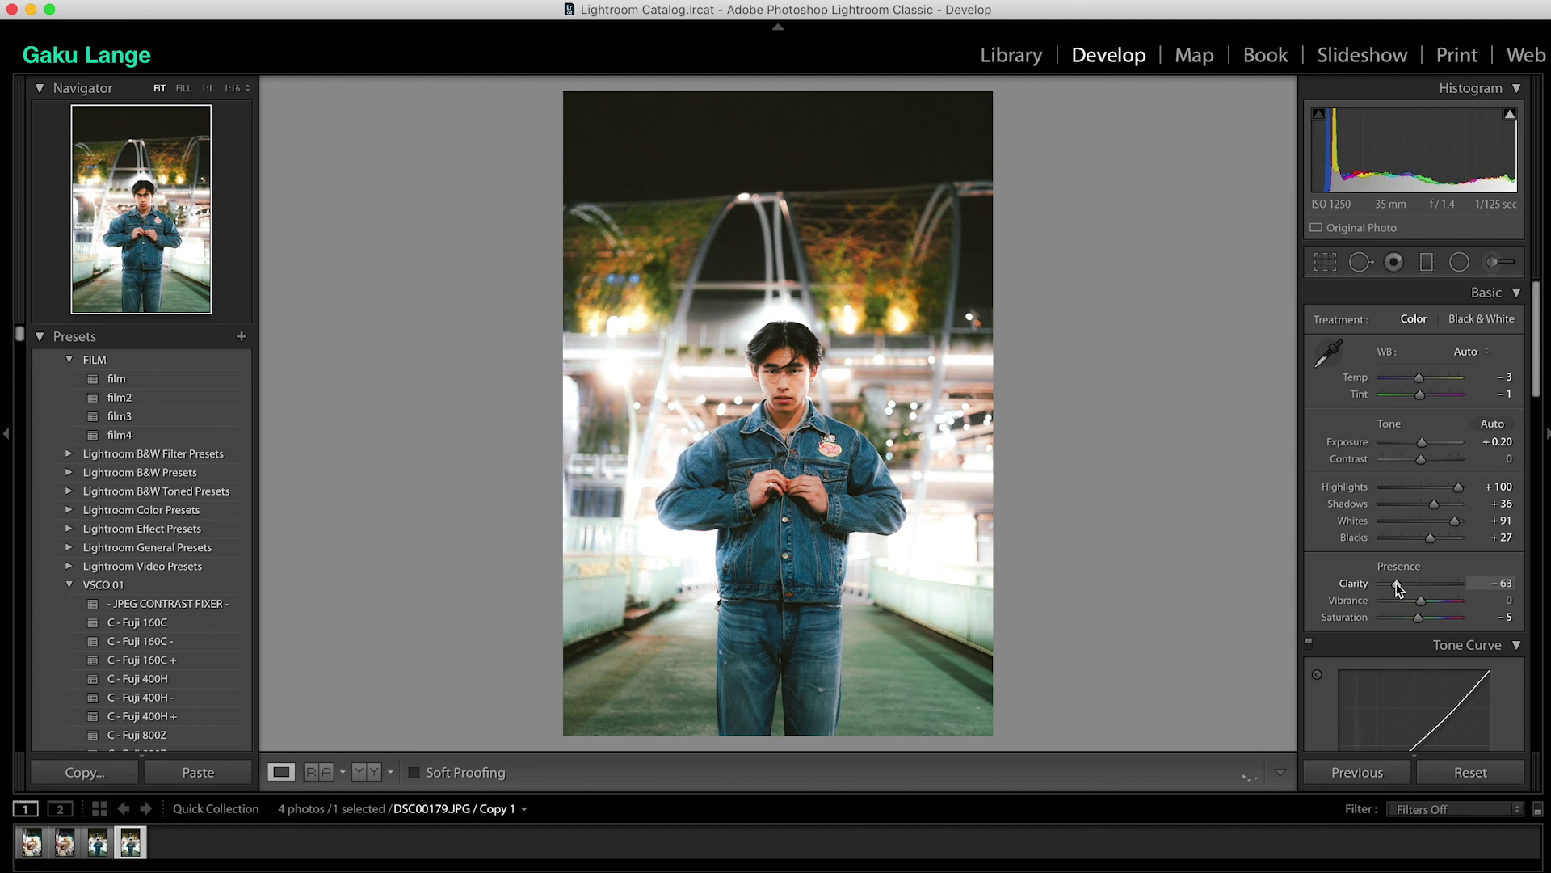
left_click_drag(1397, 583, 1397, 583)
left_click_drag(1398, 583, 1401, 583)
key("super+z")
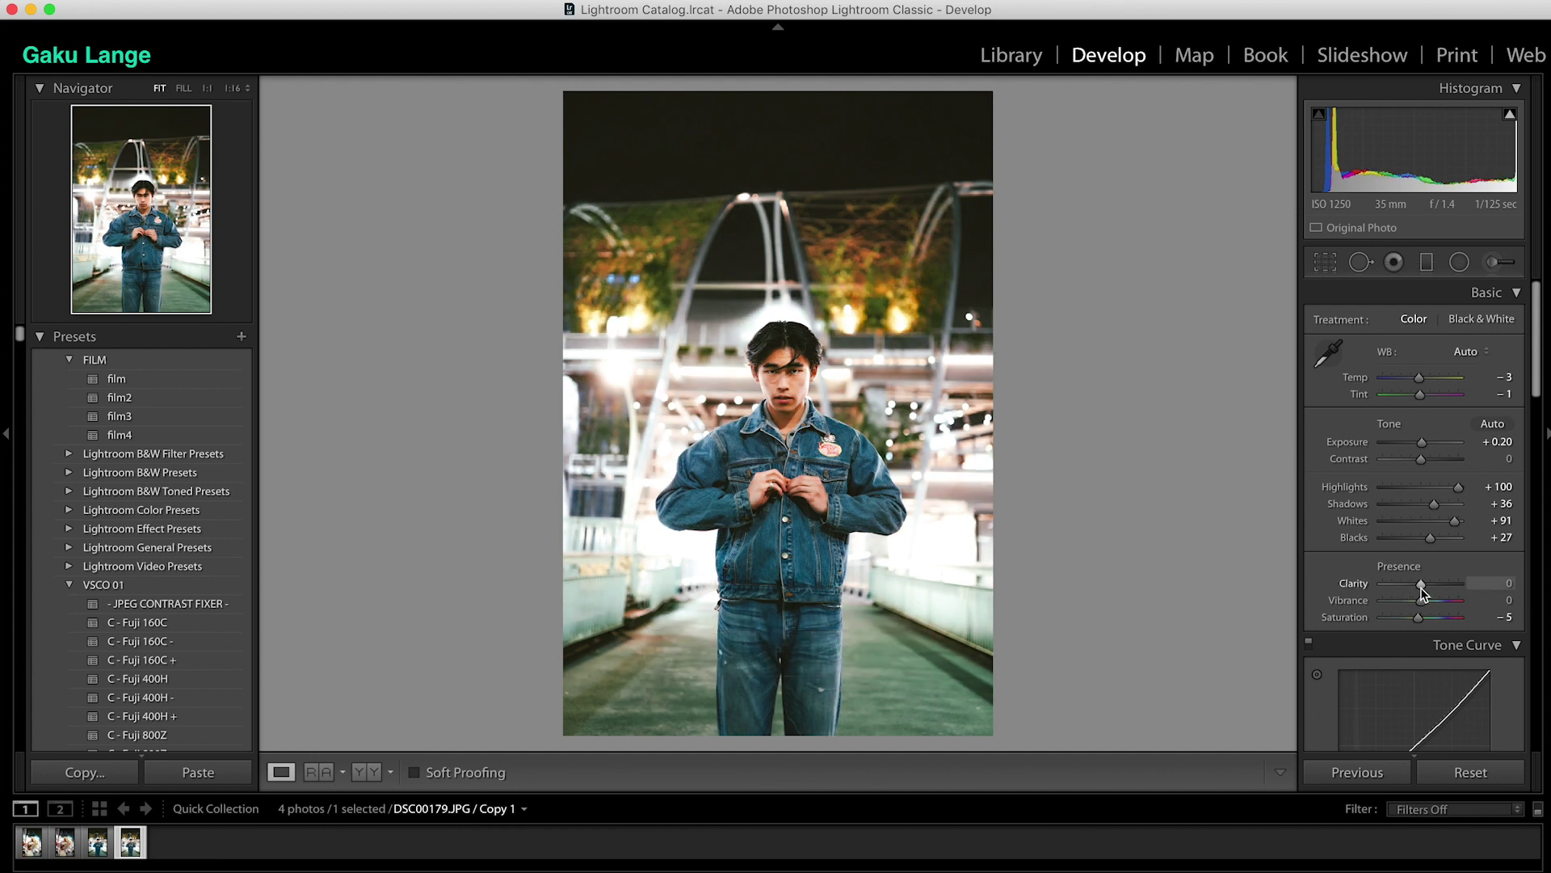
left_click_drag(1419, 585, 1399, 587)
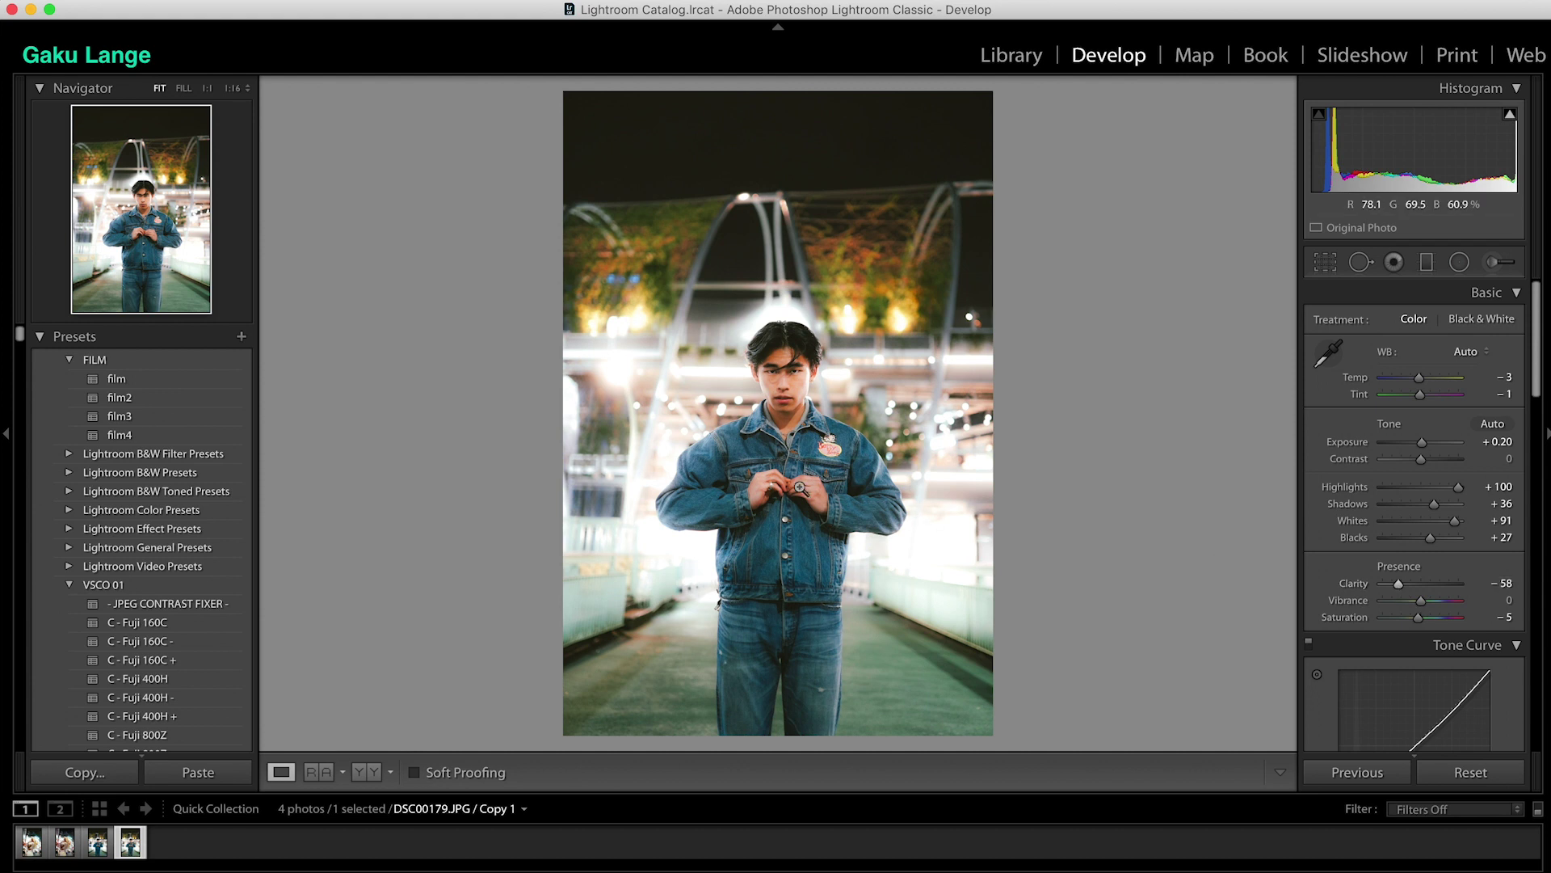
Inspect the face at 1:1, then raise Contrast to +27.
left_click(776, 355)
left_click_drag(798, 321, 711, 182)
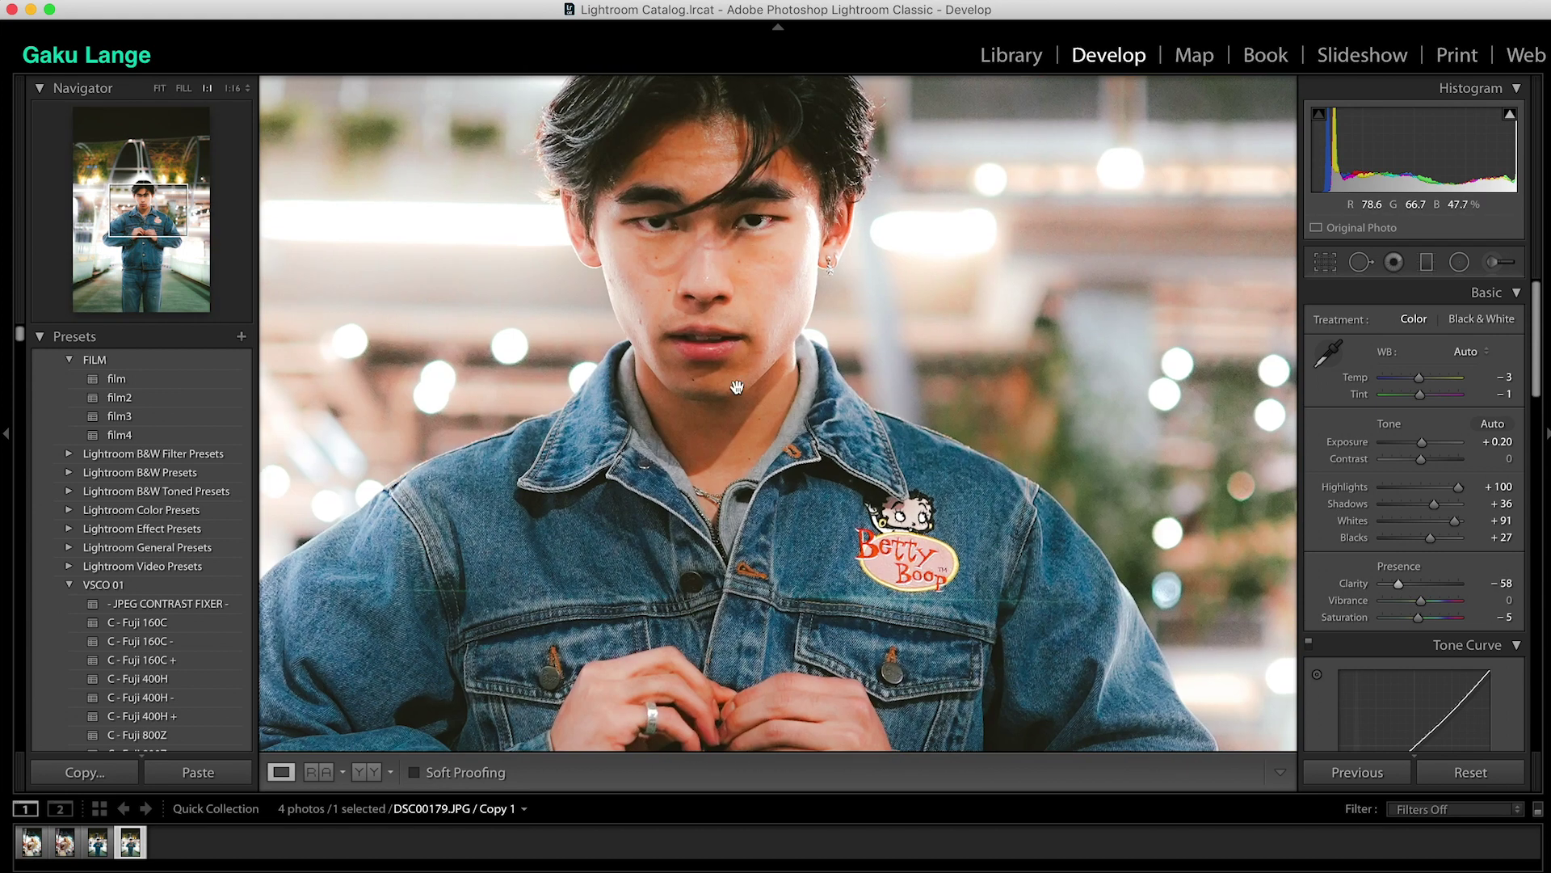
left_click_drag(720, 330, 721, 495)
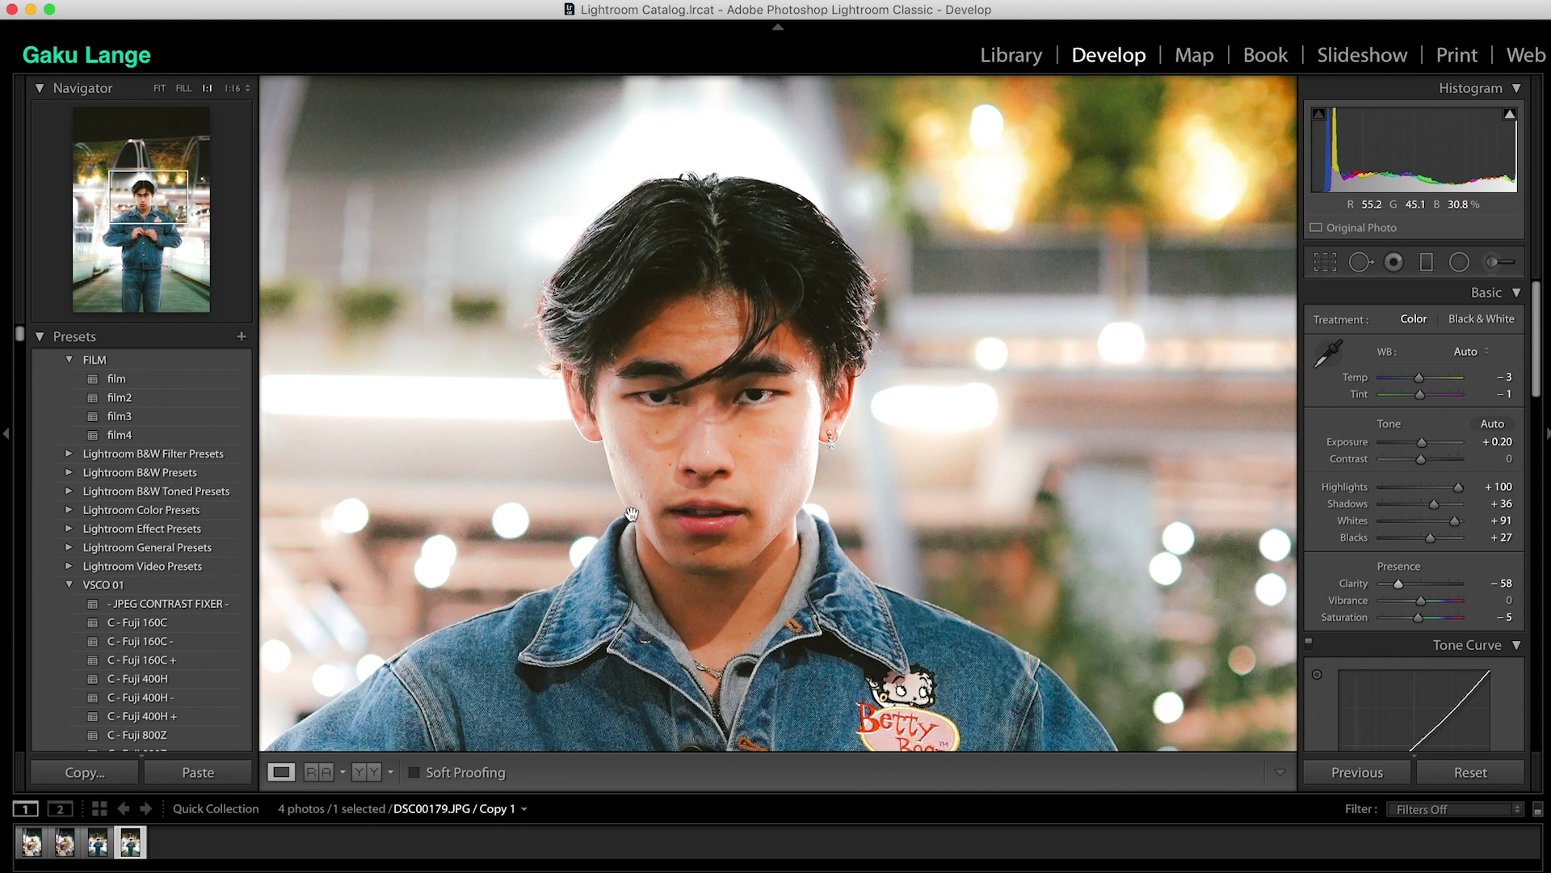
left_click(726, 511)
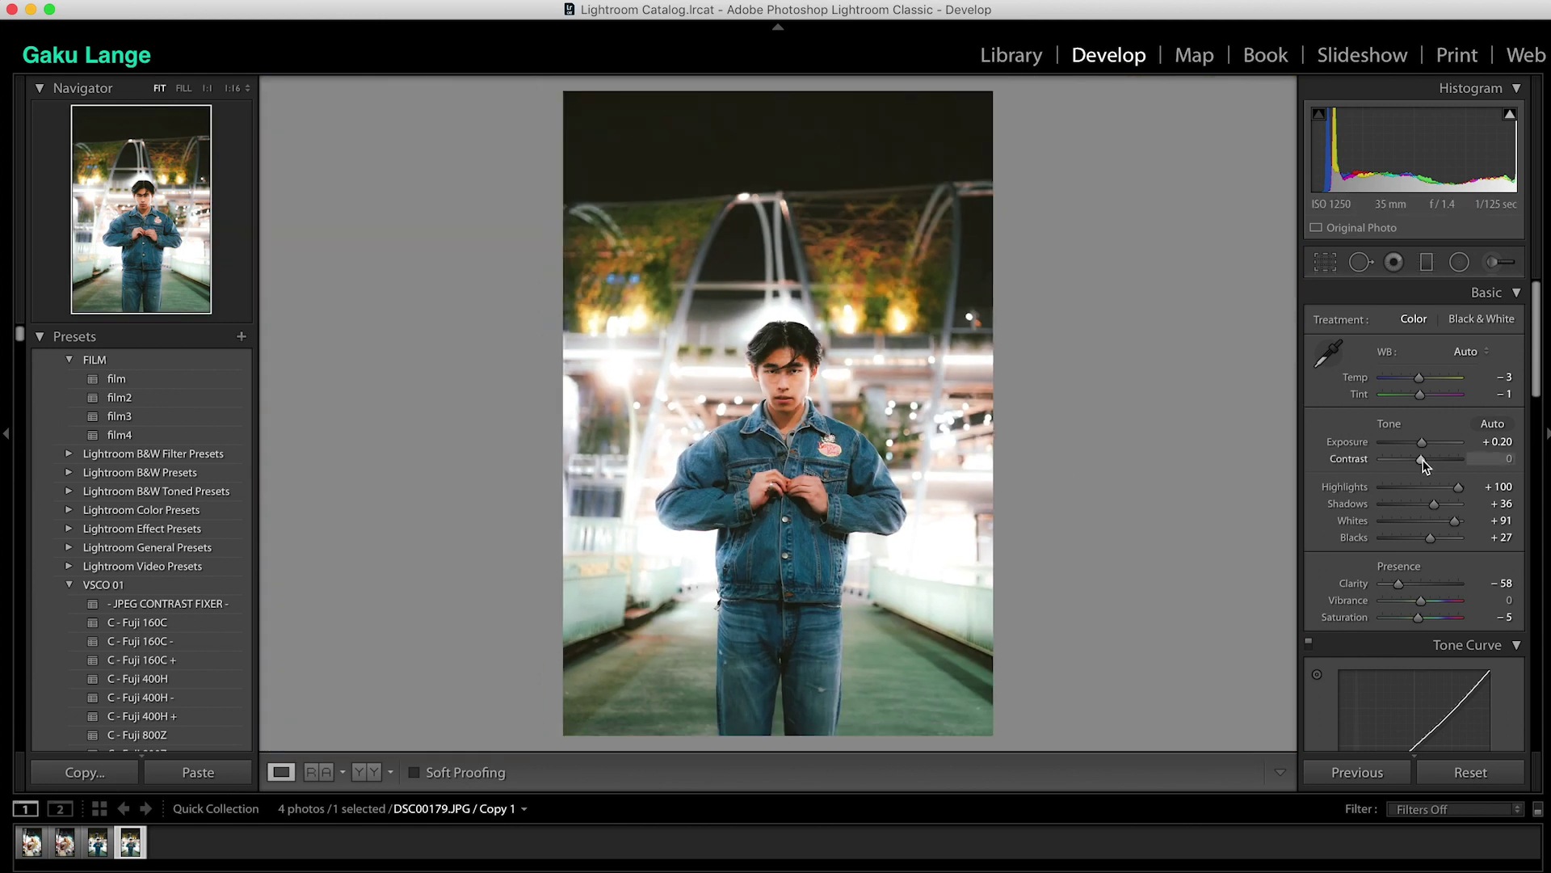
left_click_drag(1425, 460, 1432, 459)
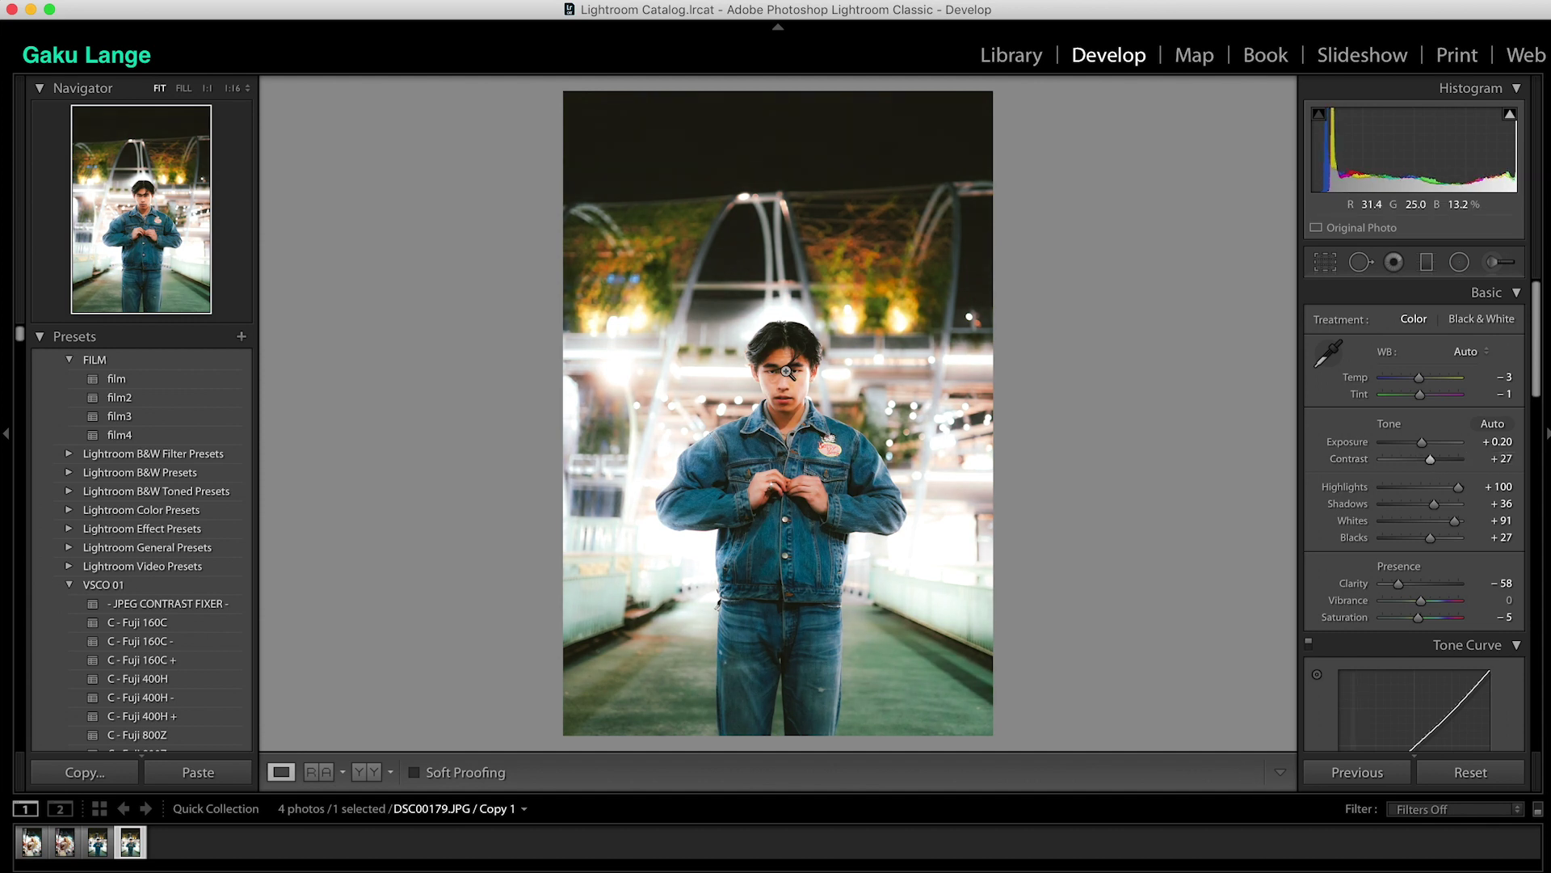
Check the jacket at 1:1, try Clarity −100, undo it, and settle Clarity at −56.
left_click(785, 486)
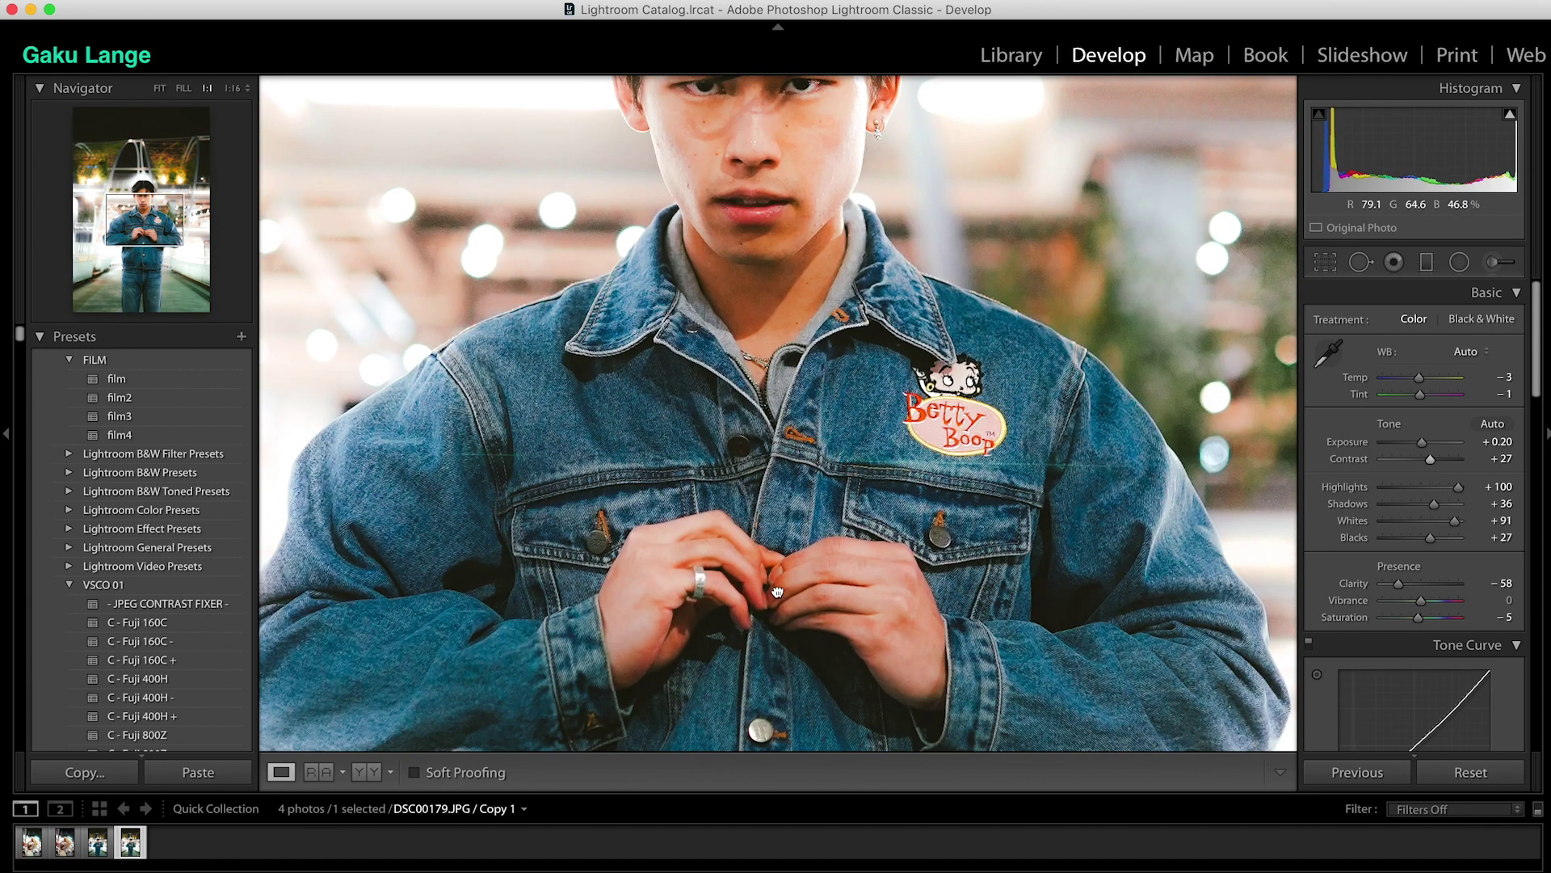
left_click_drag(777, 592, 735, 289)
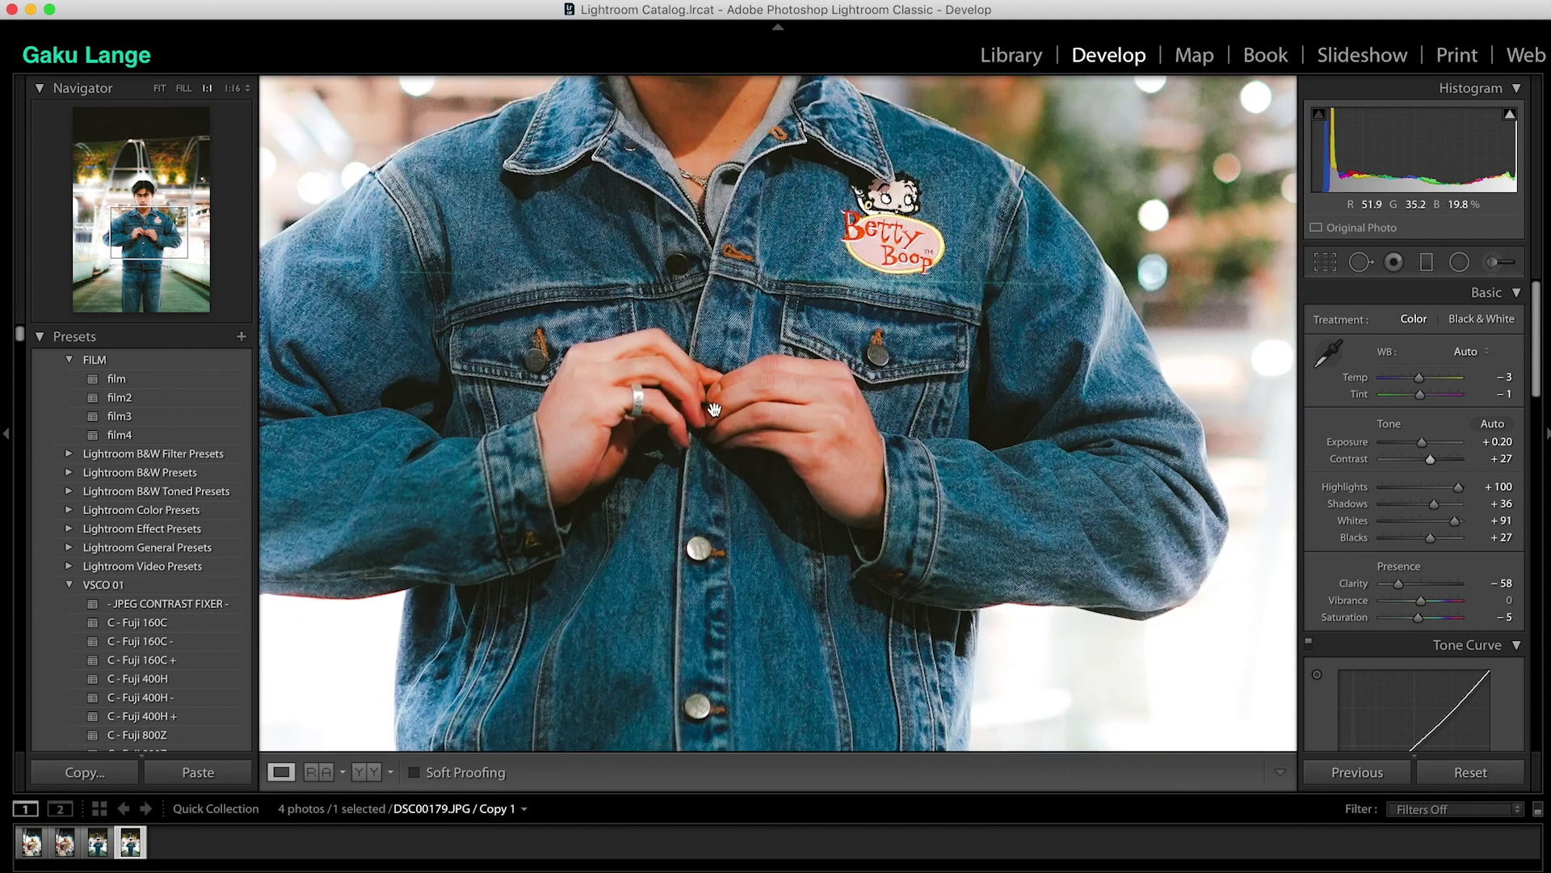
left_click(735, 288)
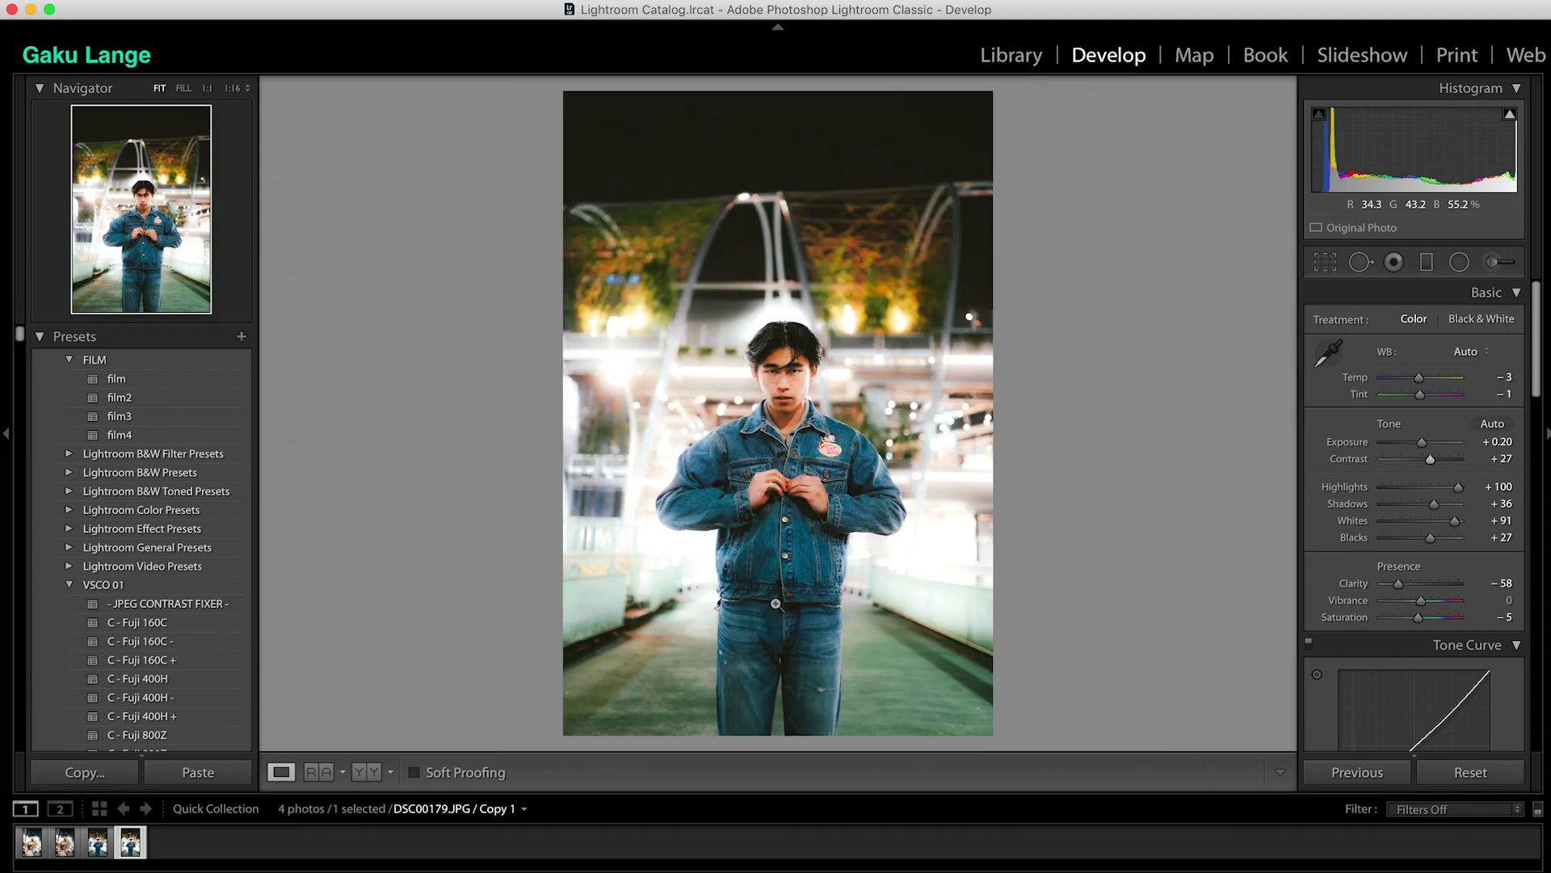
left_click_drag(1384, 578, 1339, 588)
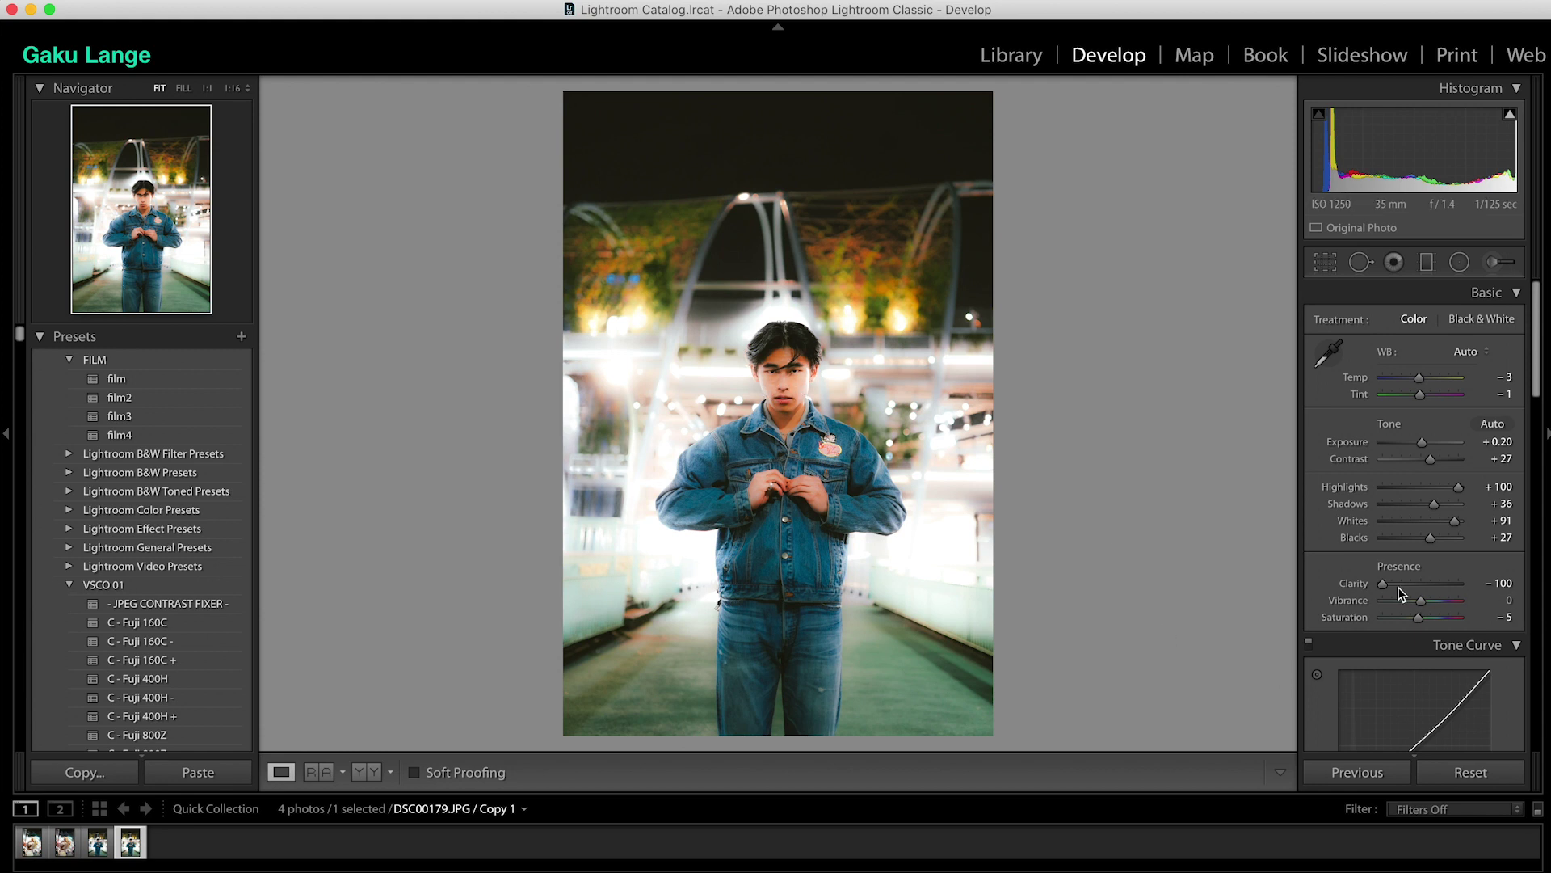
key("super+z")
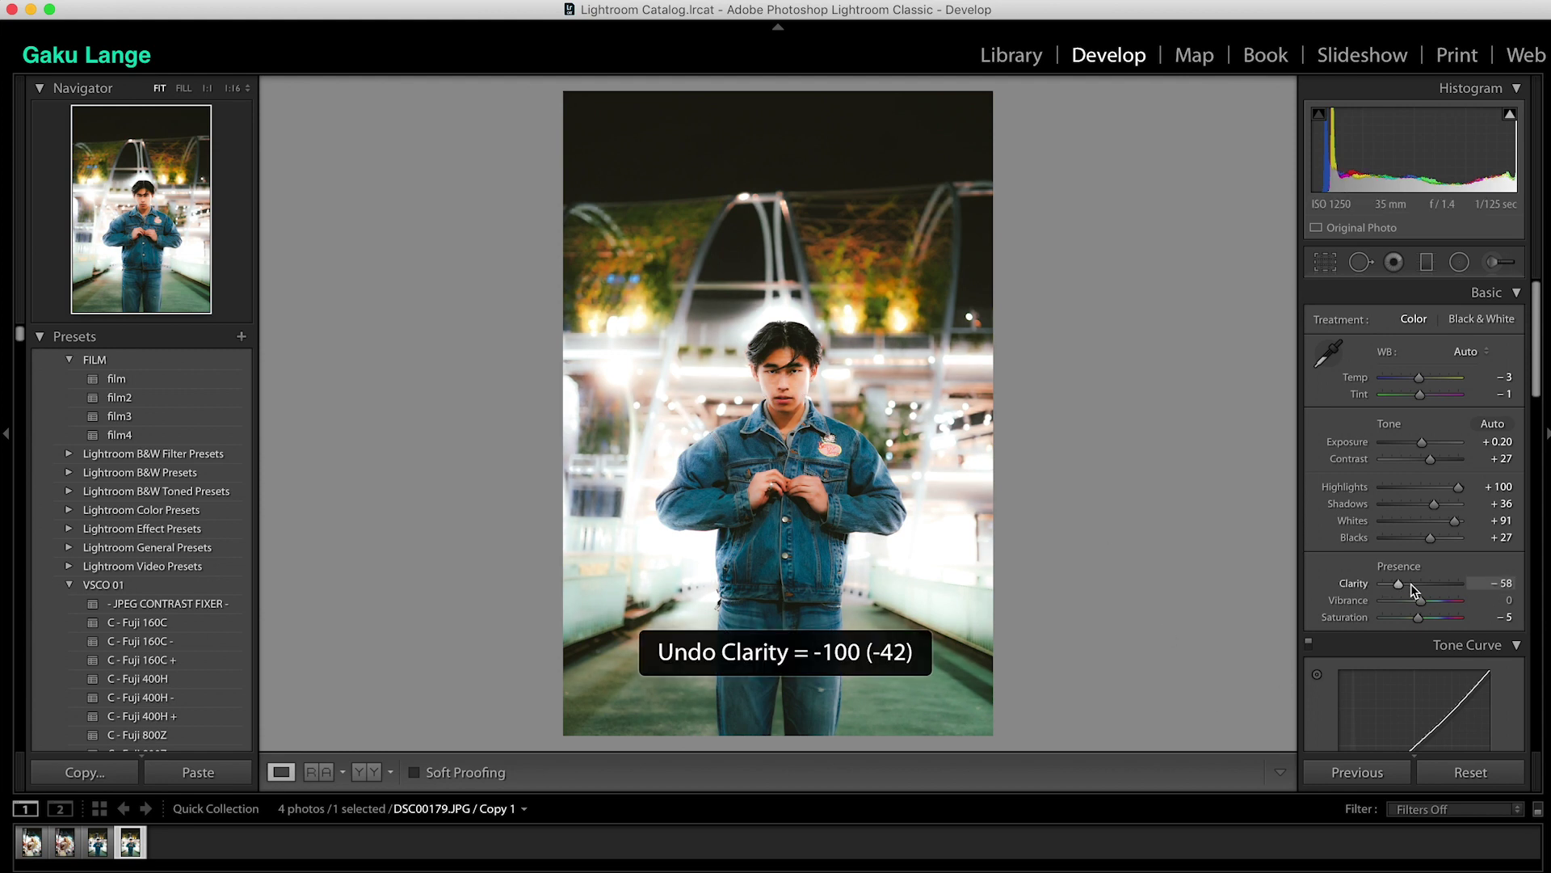
left_click(1411, 584)
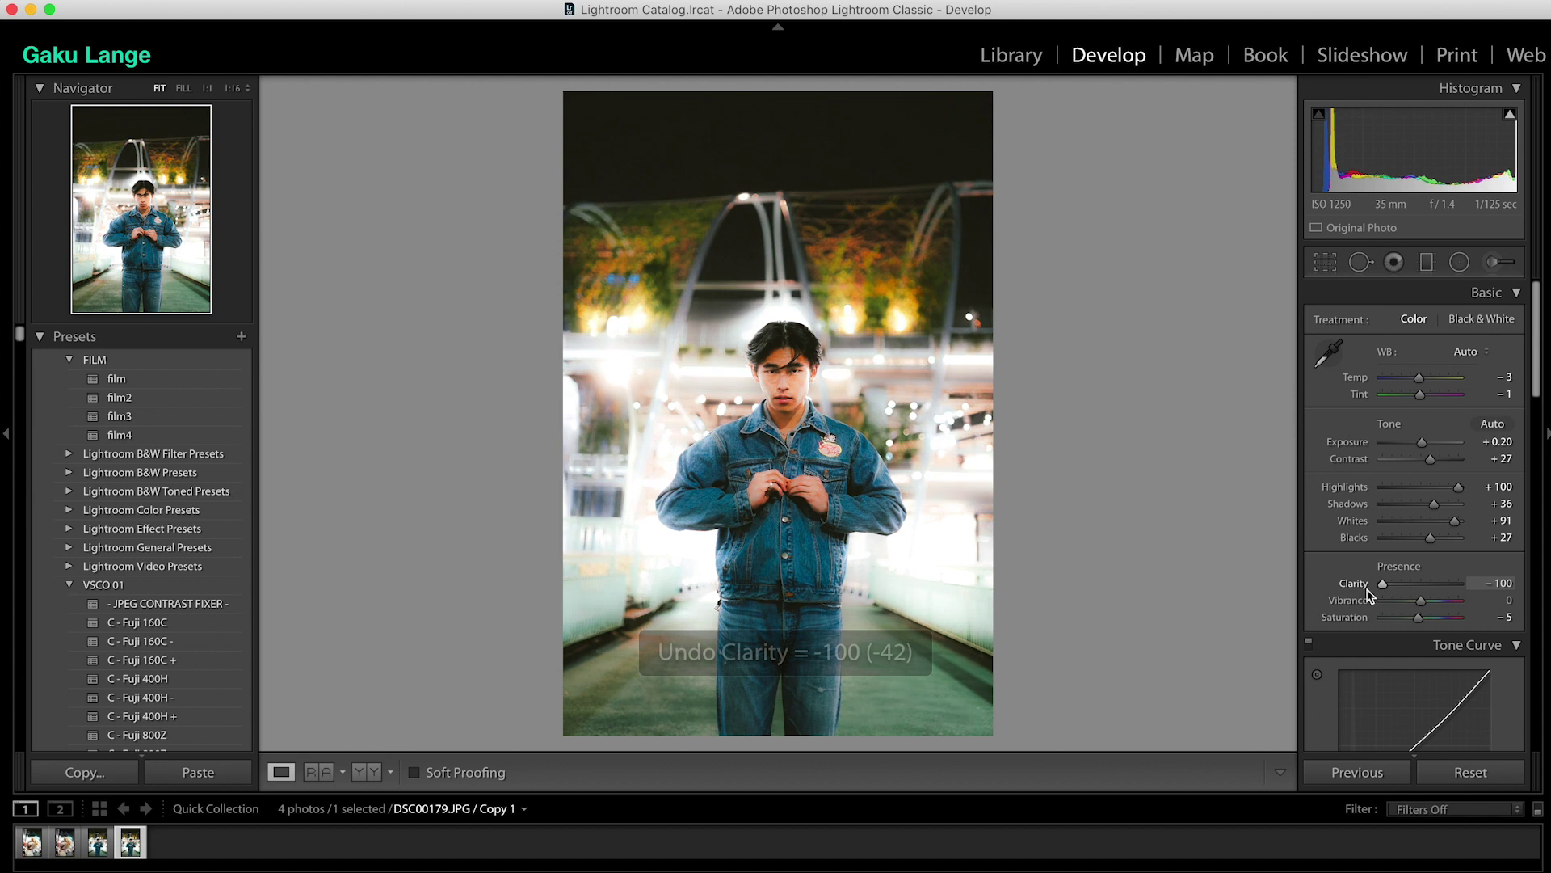
mouse_move(1407, 585)
left_mouse_down()
mouse_move(1420, 588)
mouse_move(1403, 595)
left_mouse_up()
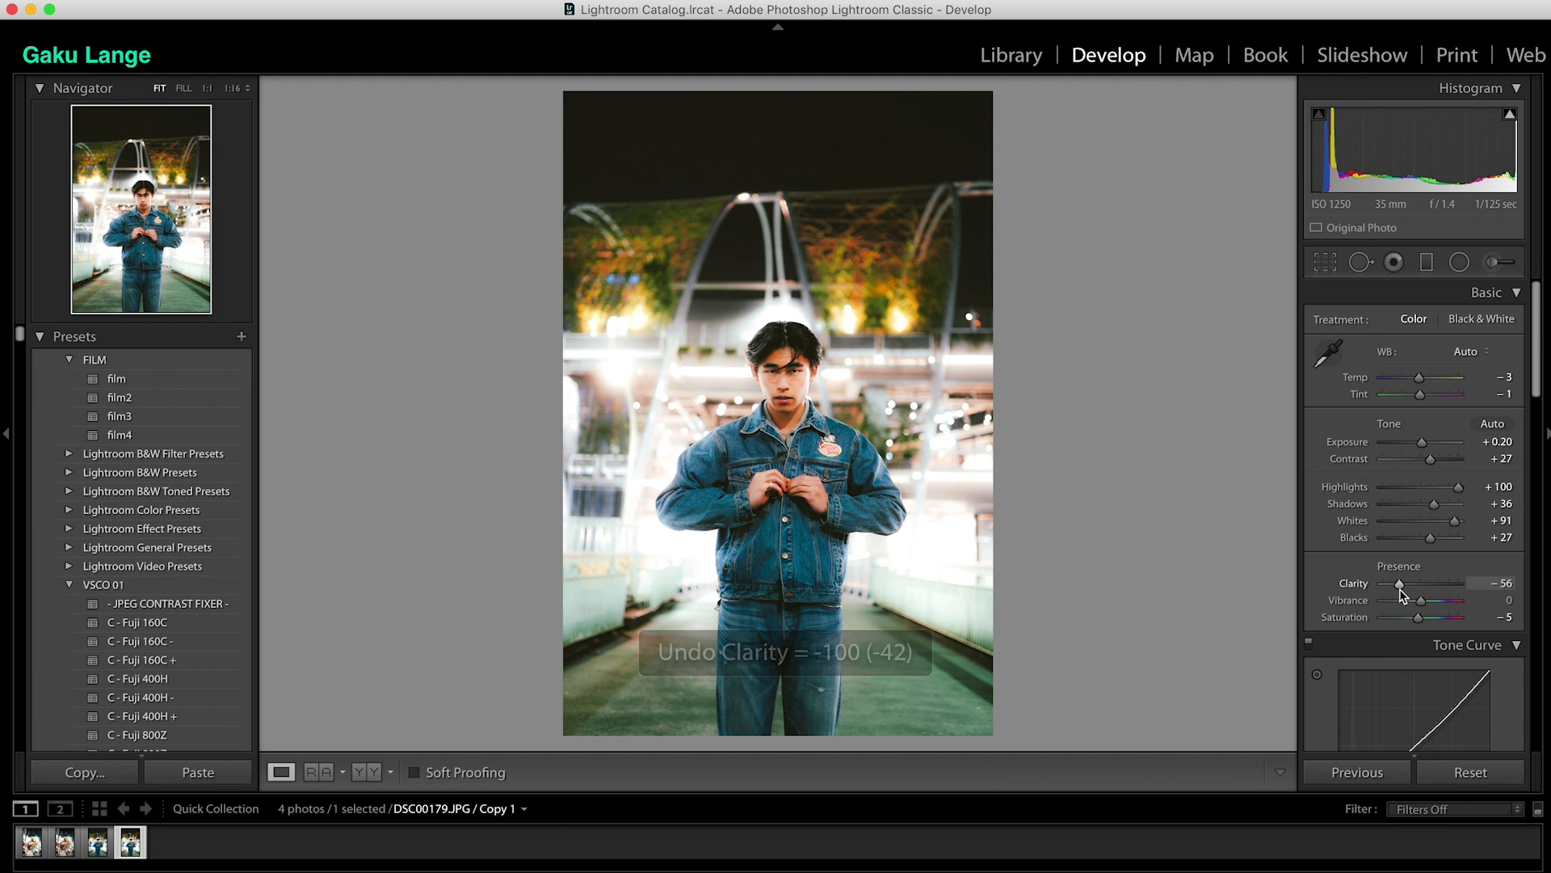
scroll(1417, 593, "down", 10)
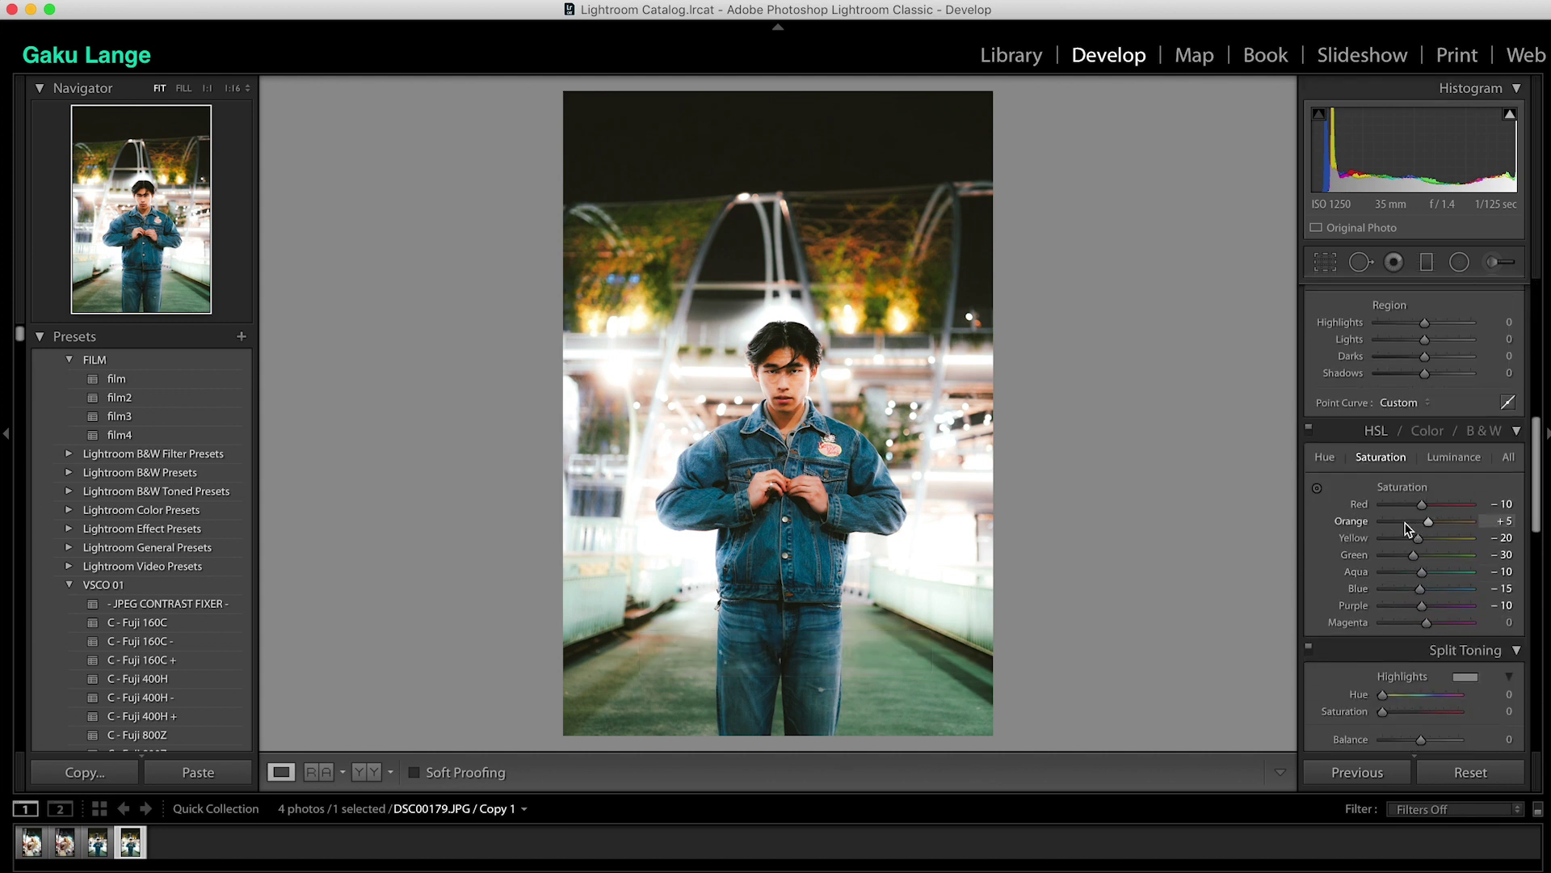
In HSL Saturation, set Yellow to −66, boost Aqua to +21 and pull Blue to −5.
left_click_drag(1418, 539, 1397, 540)
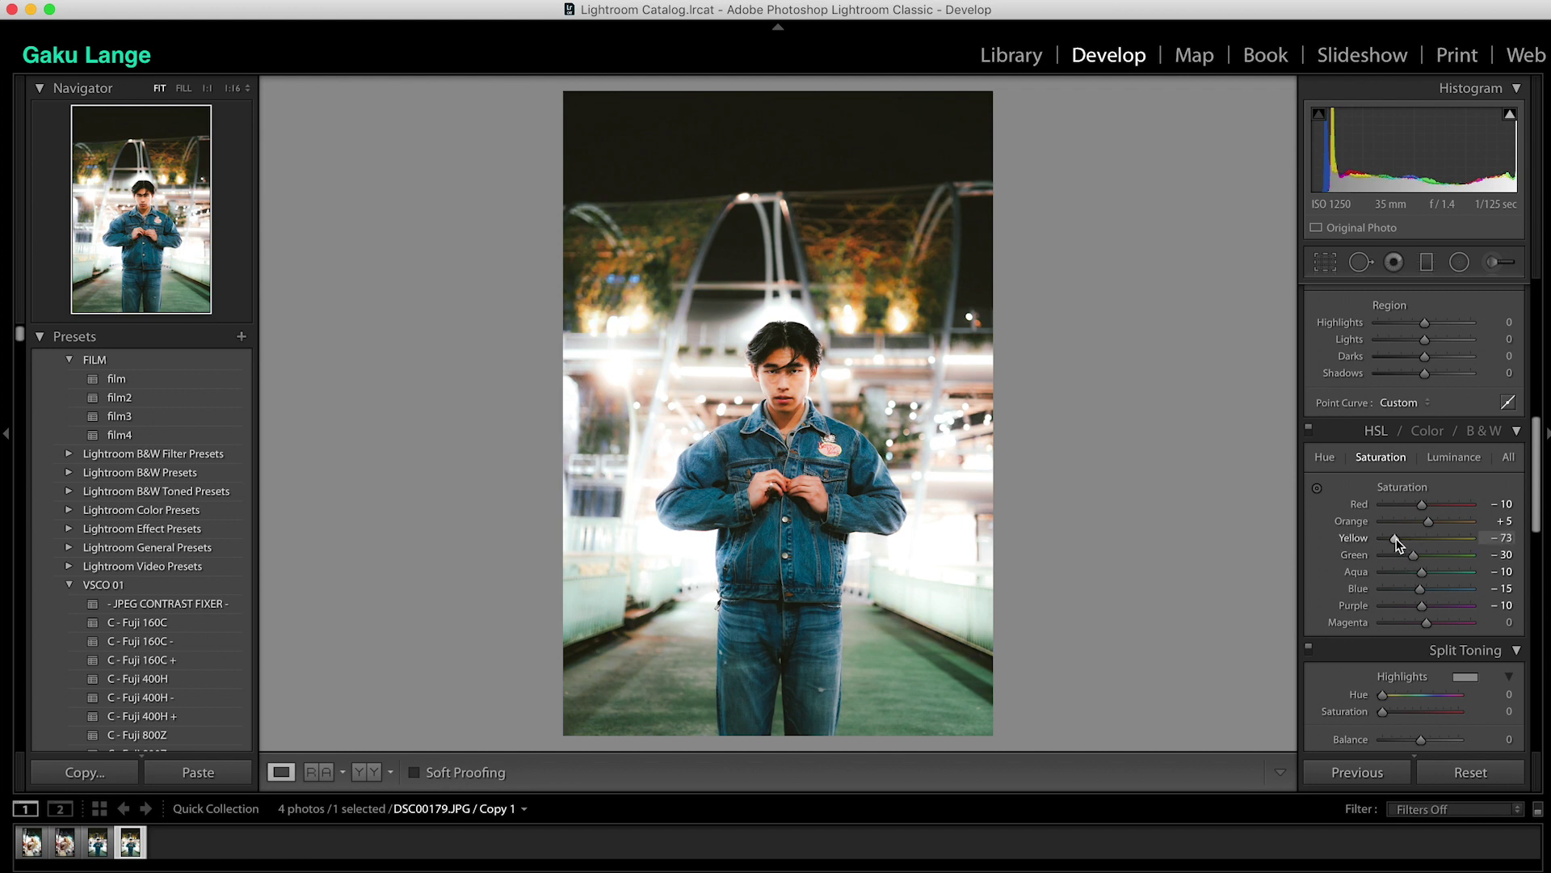
left_click(1436, 591)
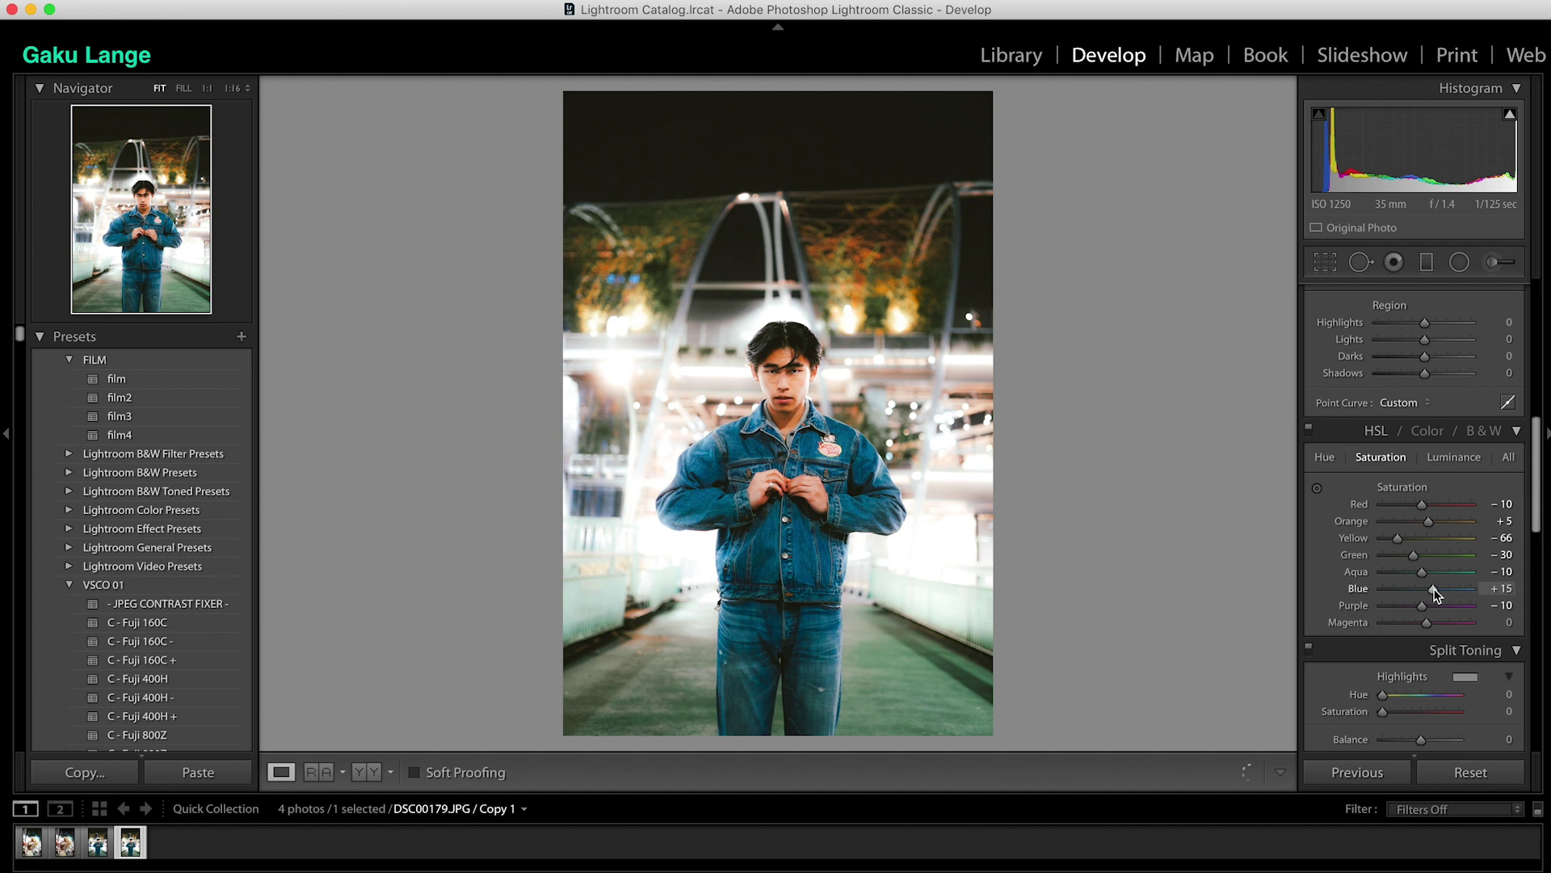
left_click_drag(1436, 593, 1435, 584)
left_click(1435, 574)
left_click_drag(1431, 588, 1426, 595)
Try Shadows at +61, undo back to +36, and switch to the Before/After view.
scroll(1446, 510, "up", 10)
scroll(1452, 510, "down", 2)
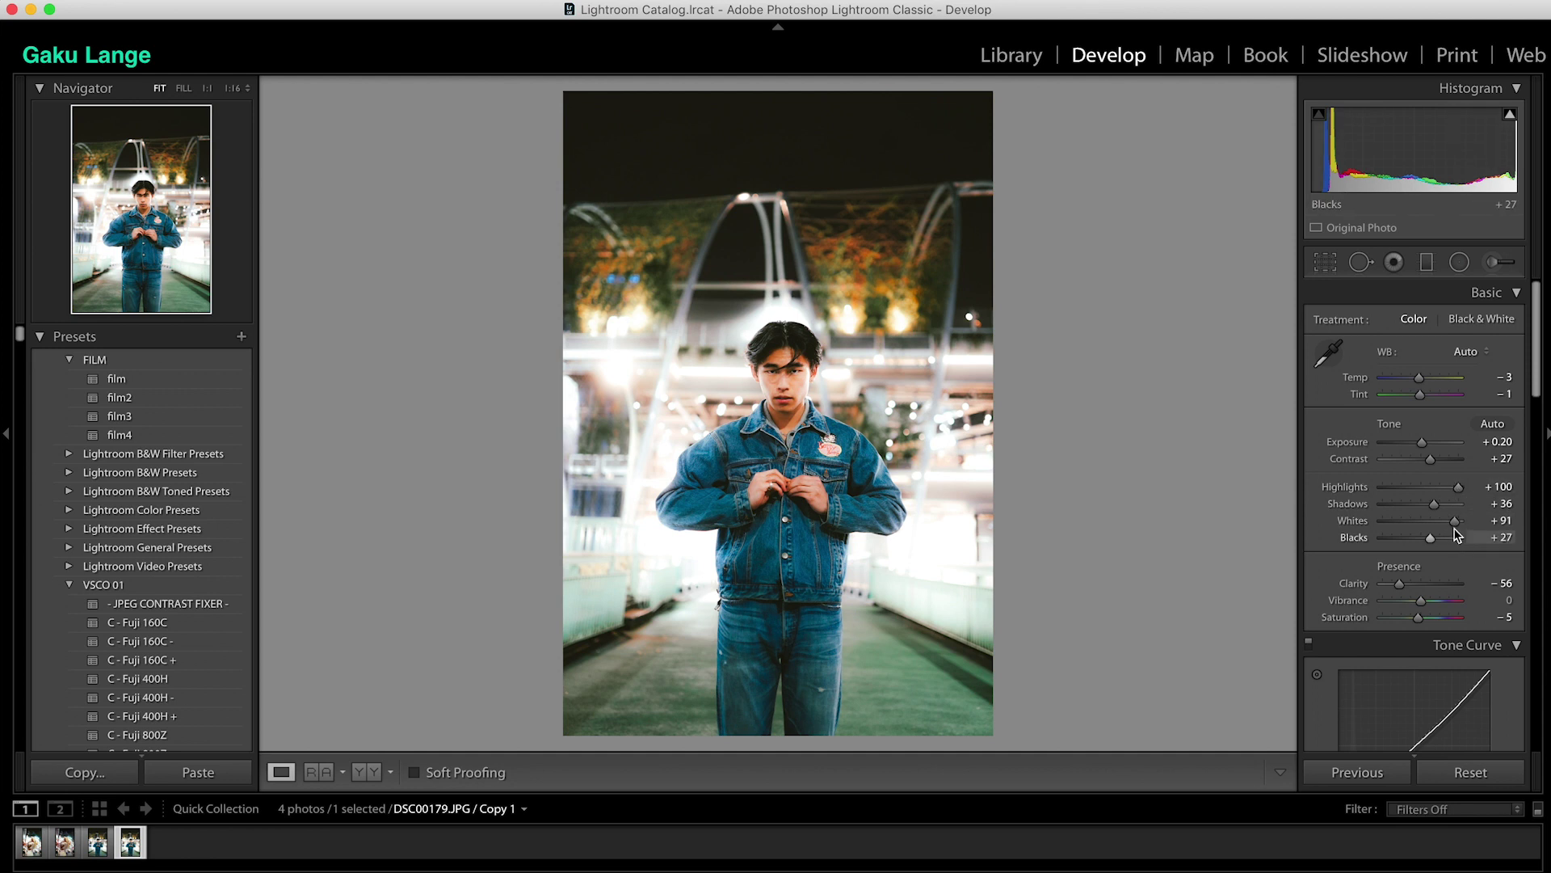
mouse_move(1435, 506)
left_mouse_down()
mouse_move(1415, 506)
mouse_move(1445, 506)
left_mouse_up()
key("super+z")
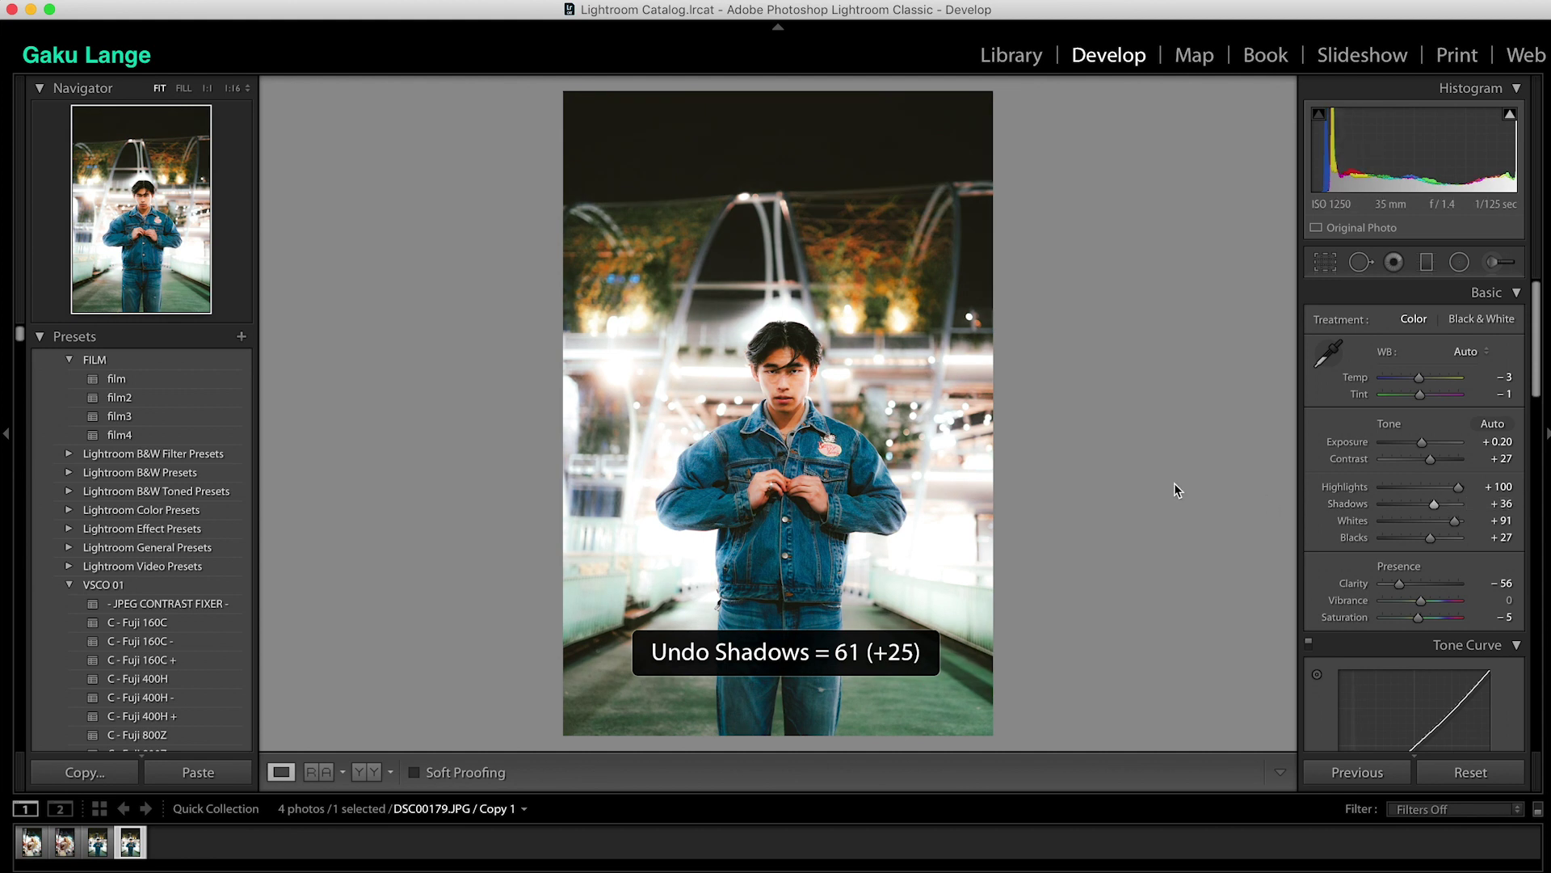
left_click(363, 774)
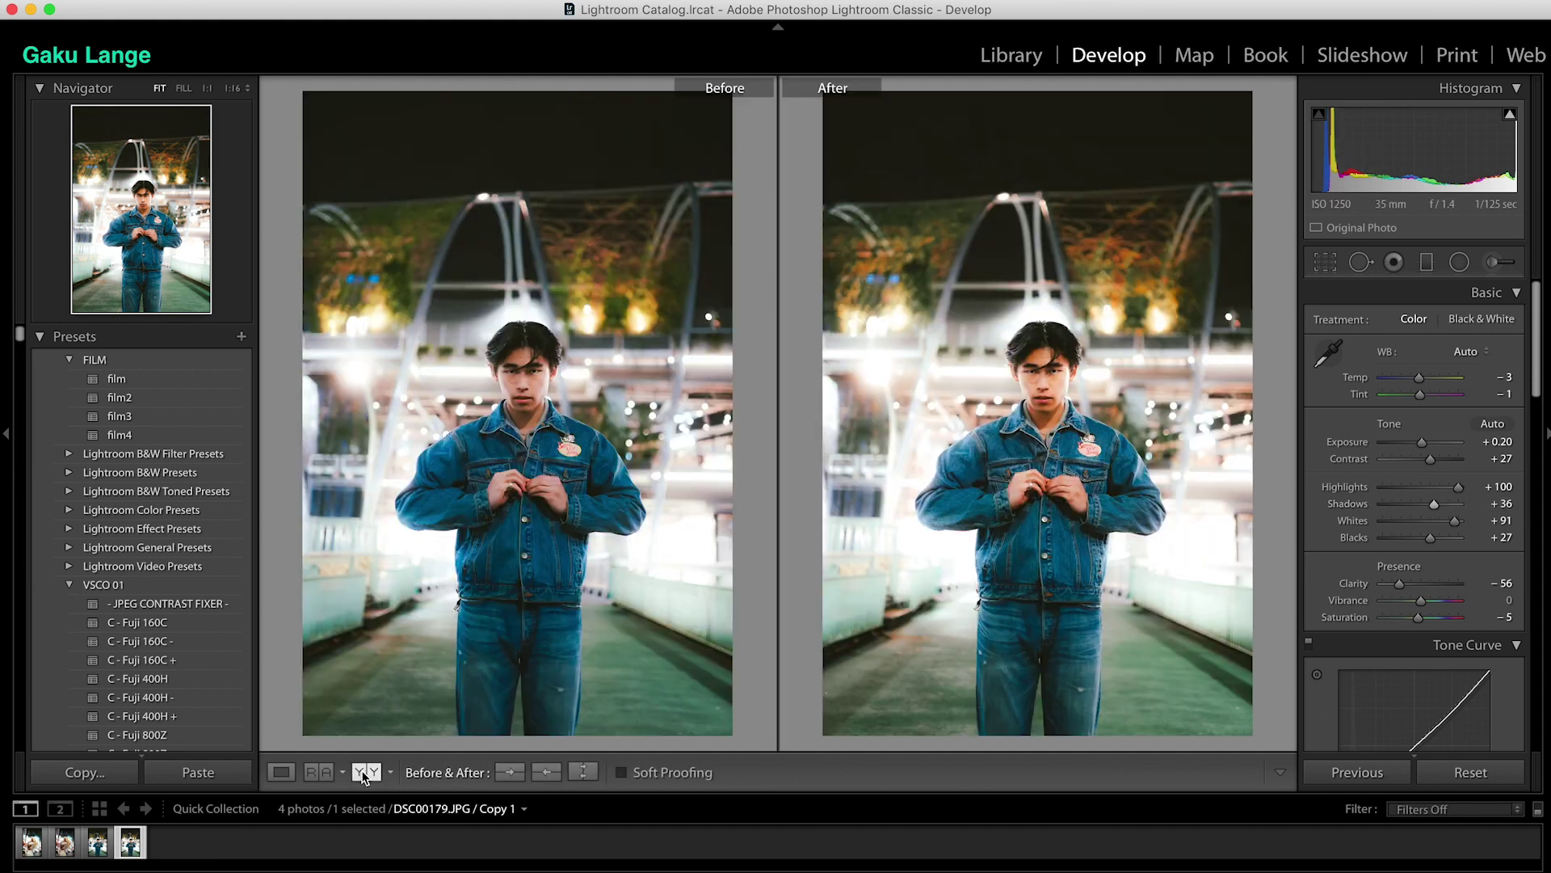
Compare filmstrip photos, then select the blonde street portrait DSC02966.JPG / Copy 1.
left_click(103, 846)
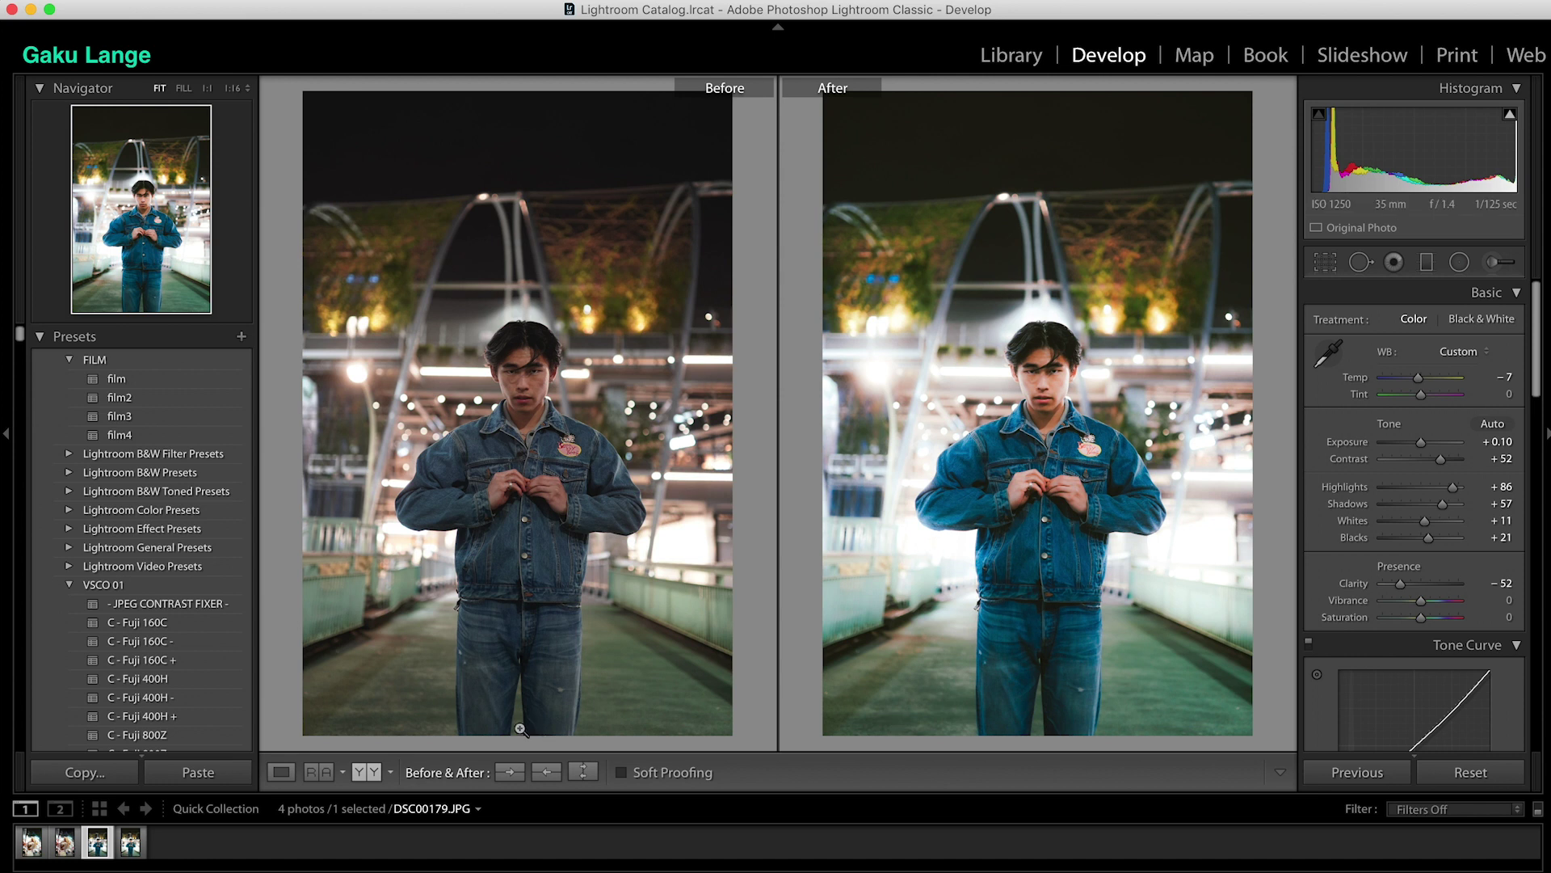
left_click(64, 843)
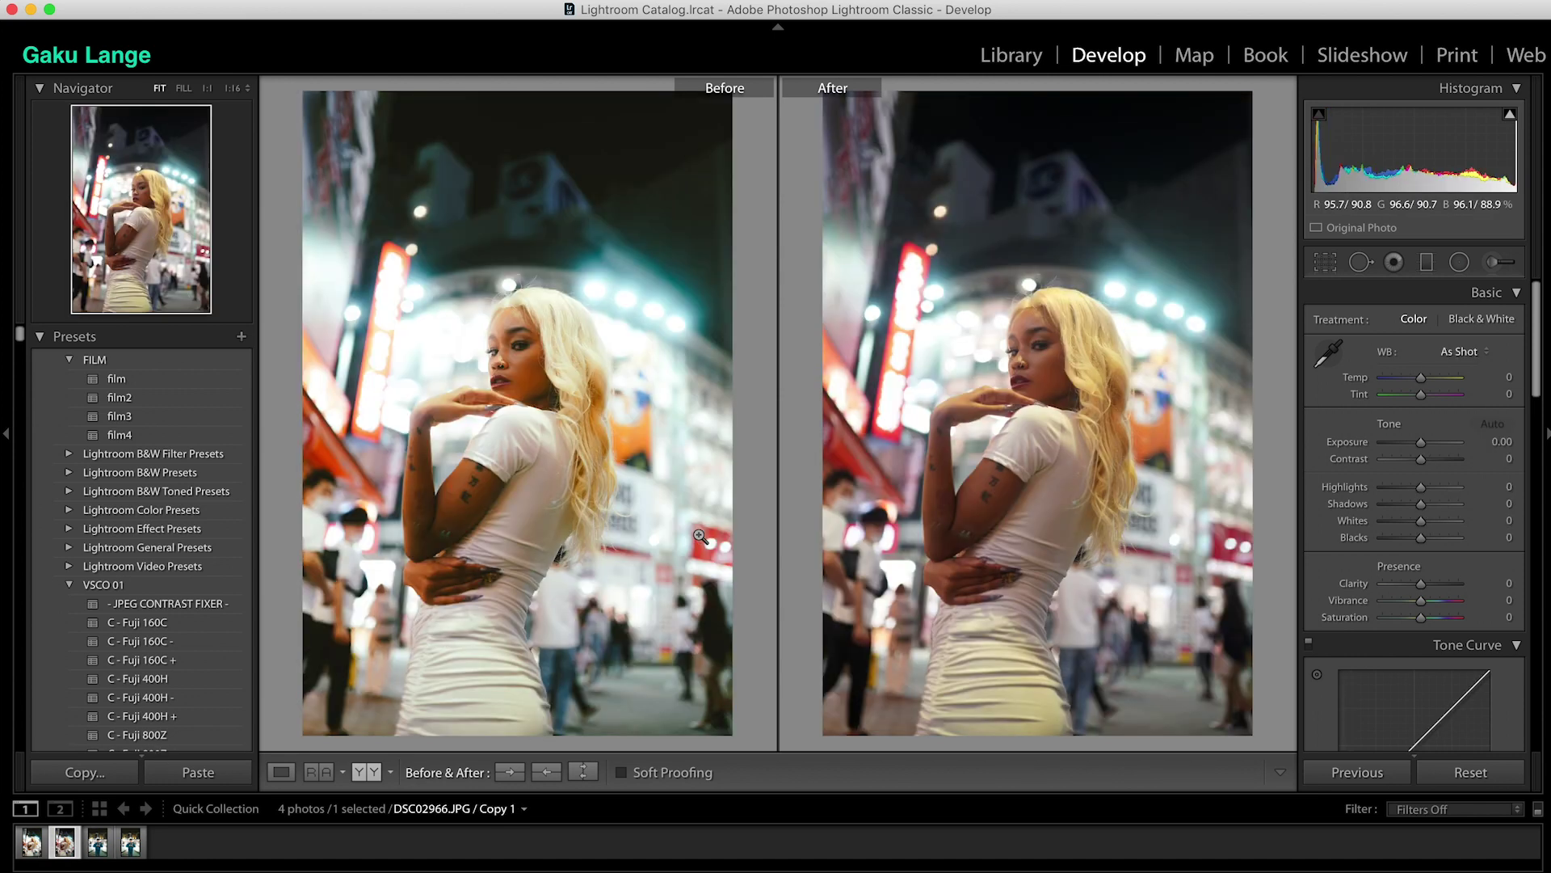
key("Left")
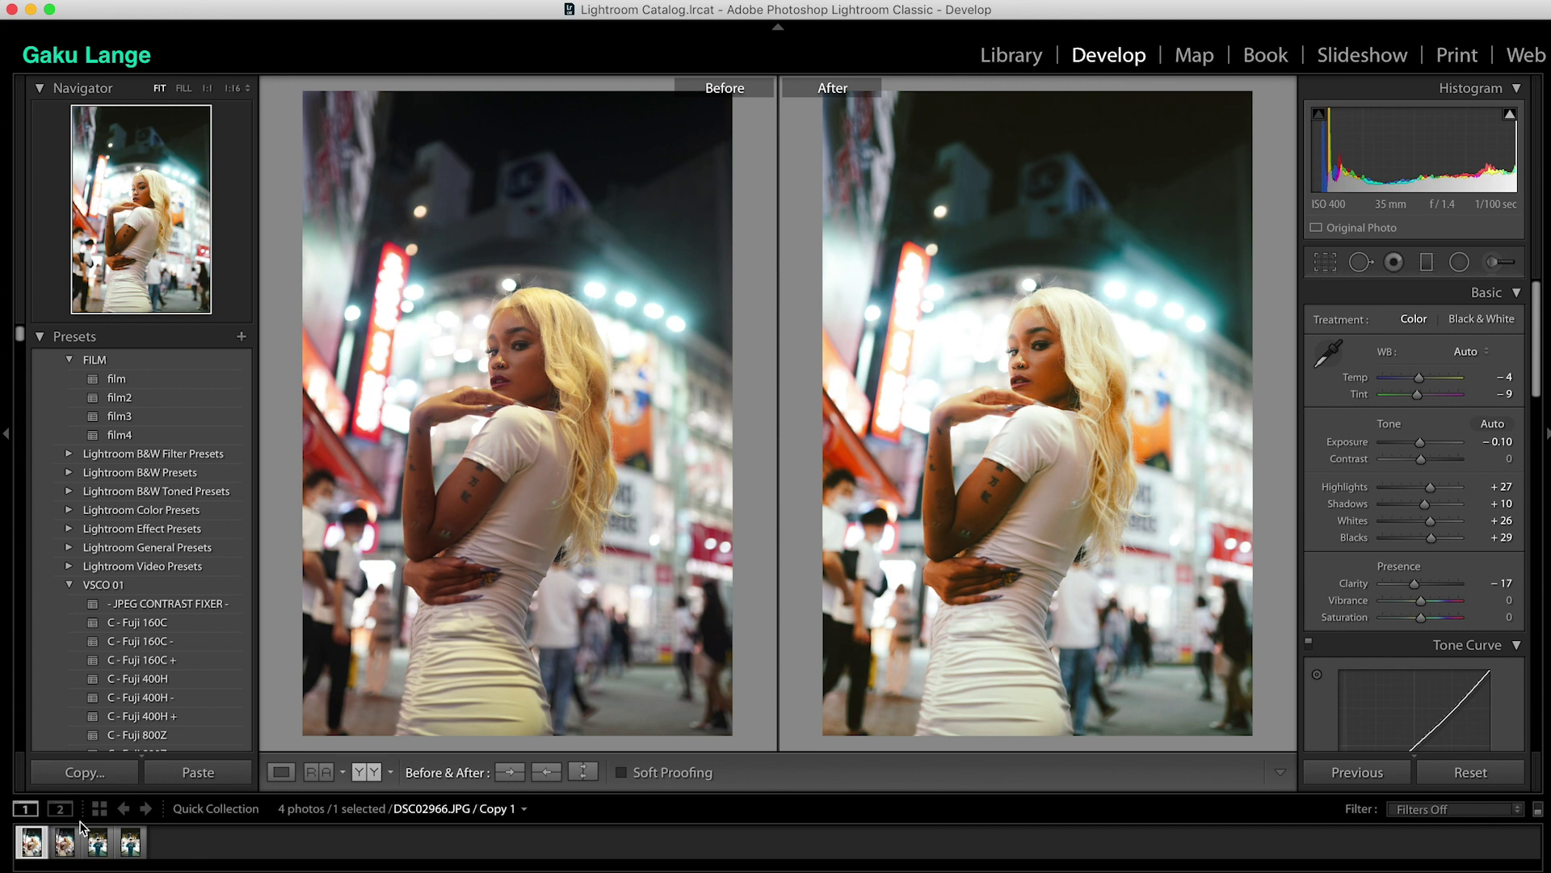
left_click(65, 853)
Back in Loupe view, apply the film preset to the blonde portrait copy and pull back its grain.
left_click(281, 771)
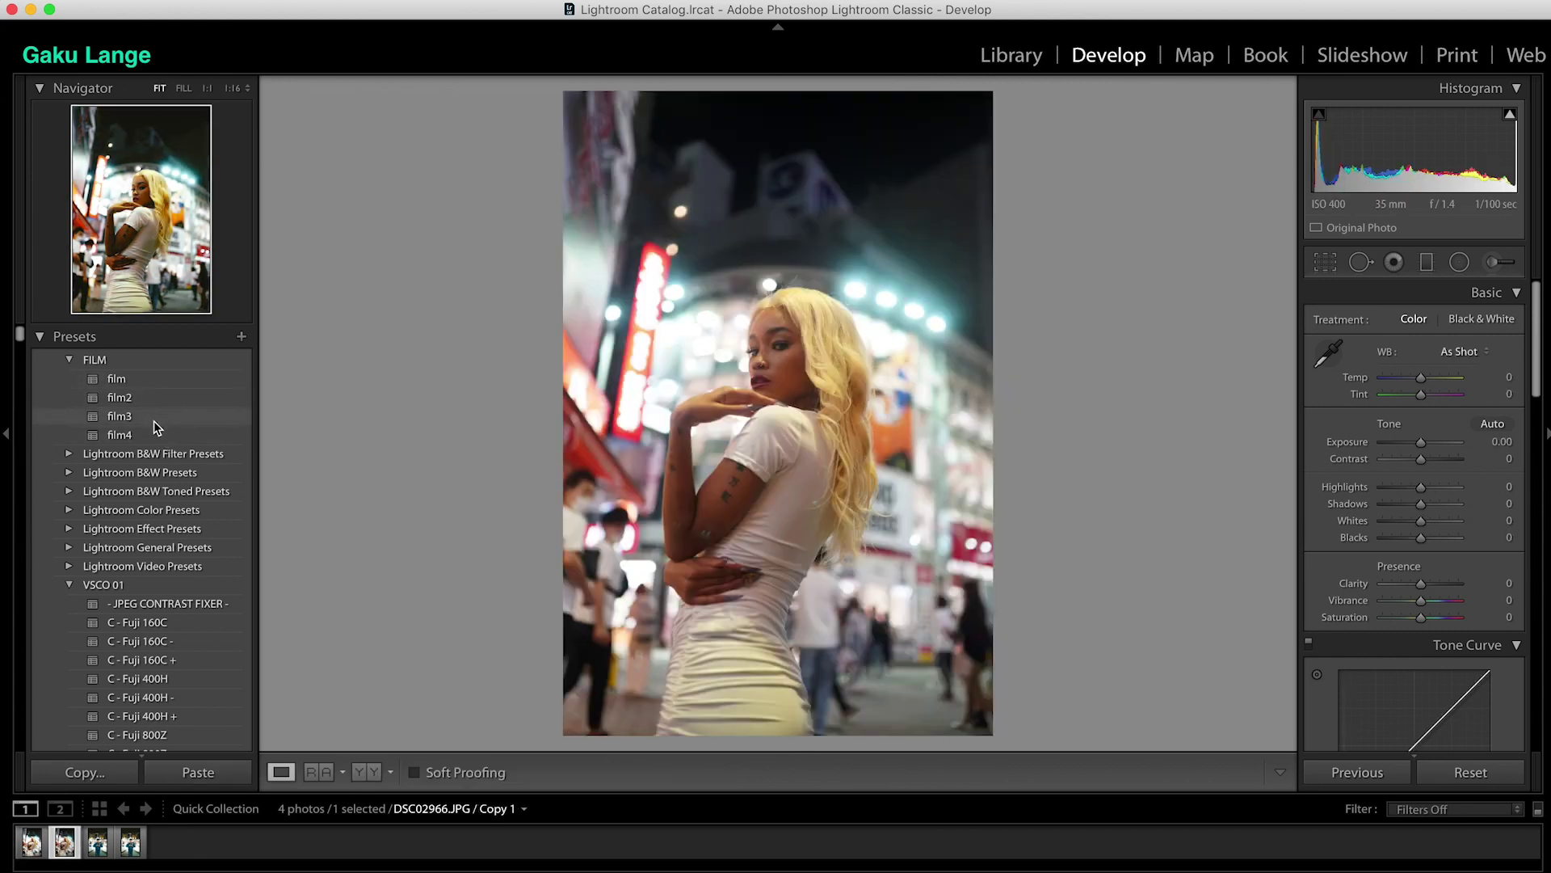
left_click(159, 380)
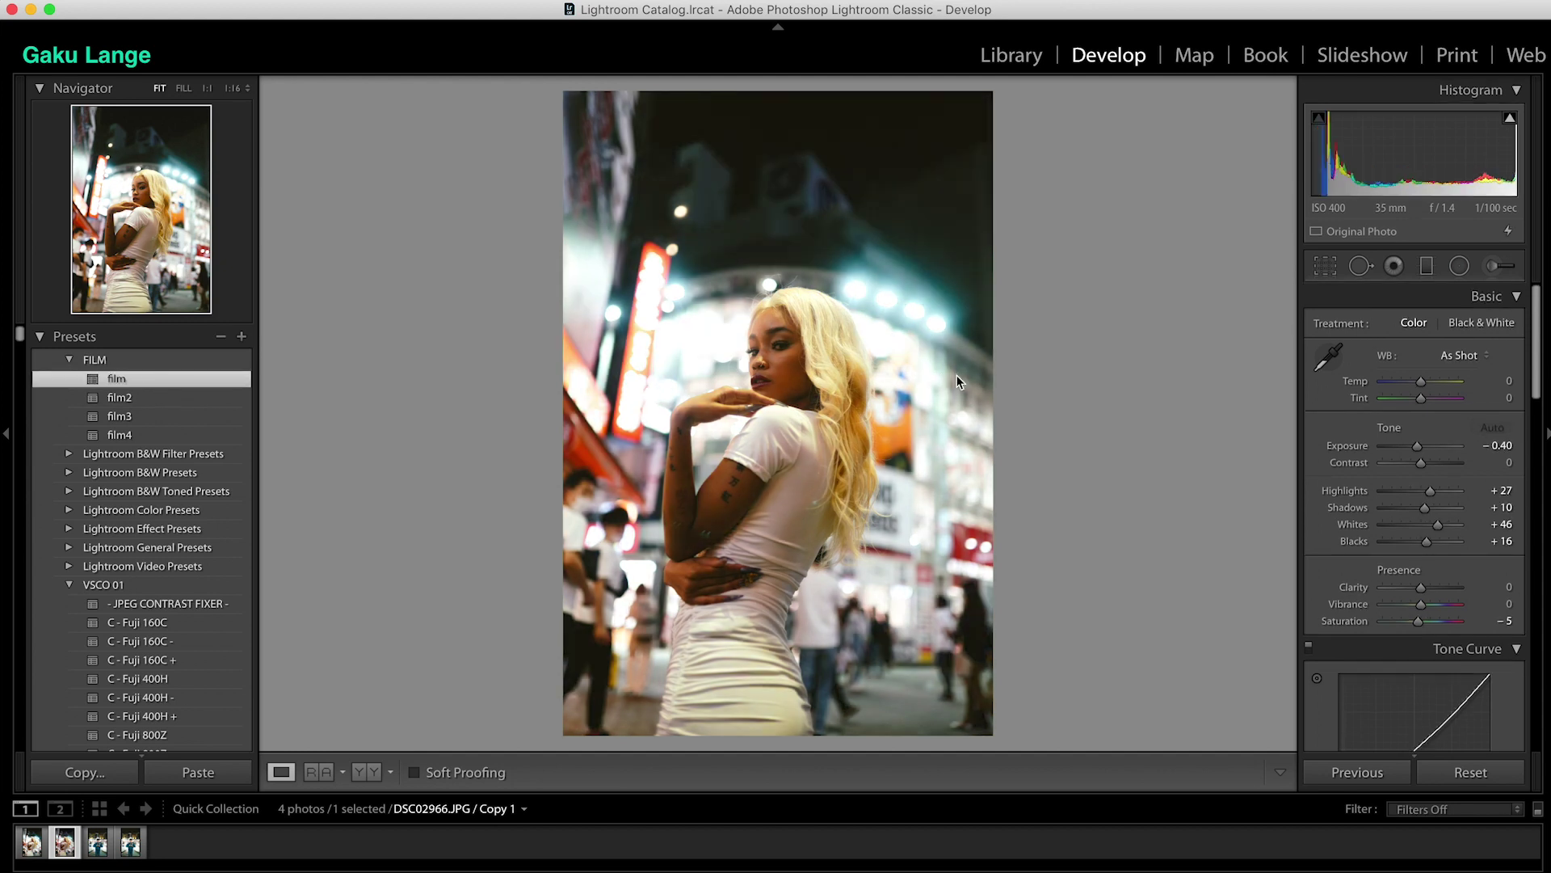
scroll(1414, 565, "down", 10)
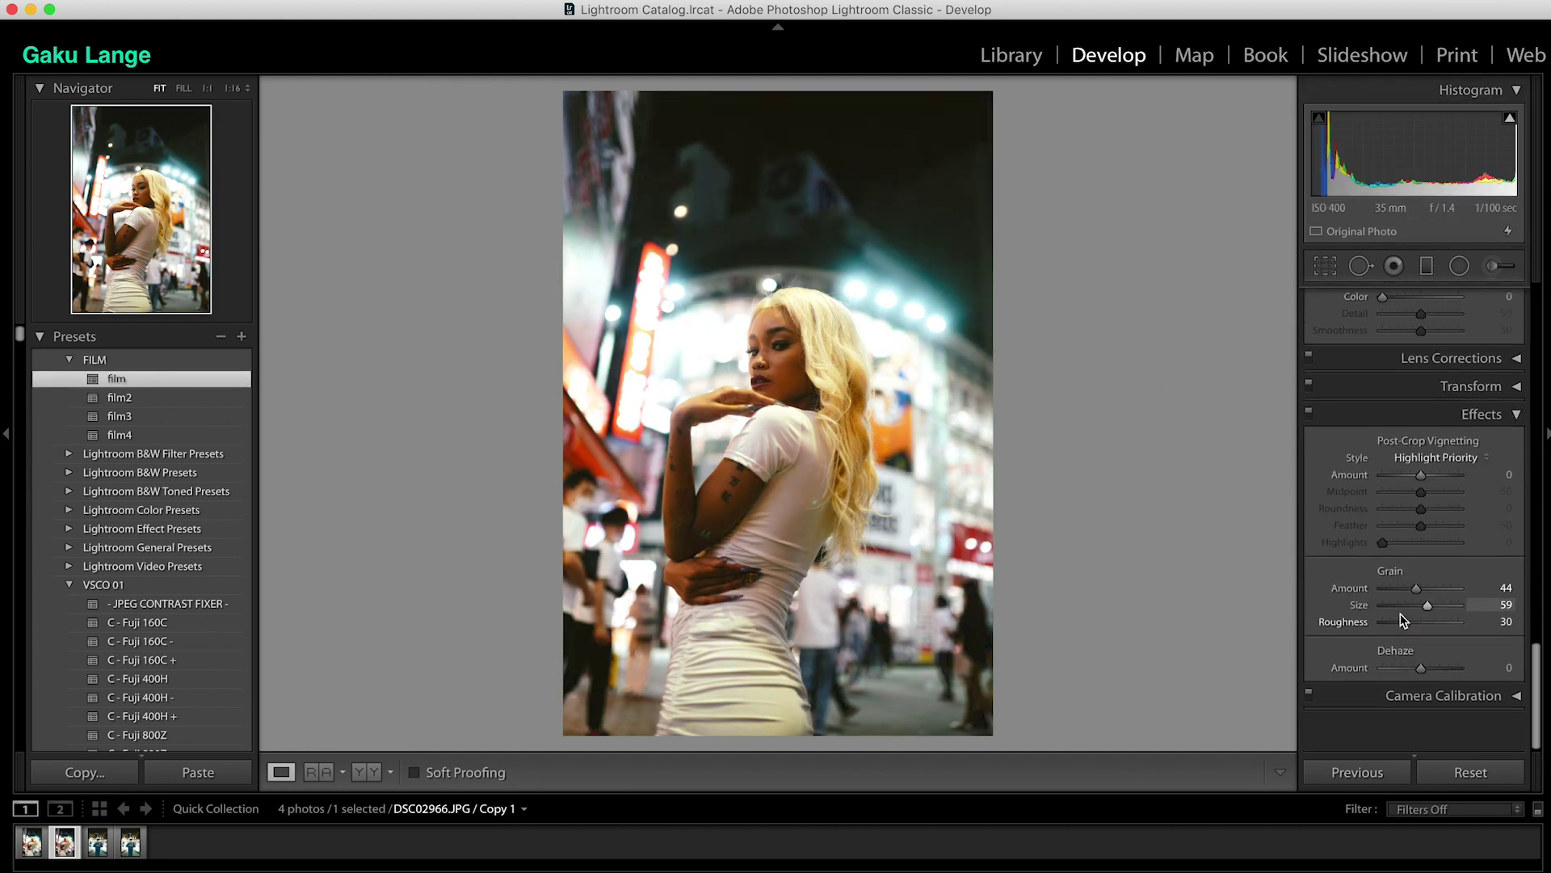
left_click_drag(1404, 621, 1267, 630)
scroll(1414, 565, "up", 10)
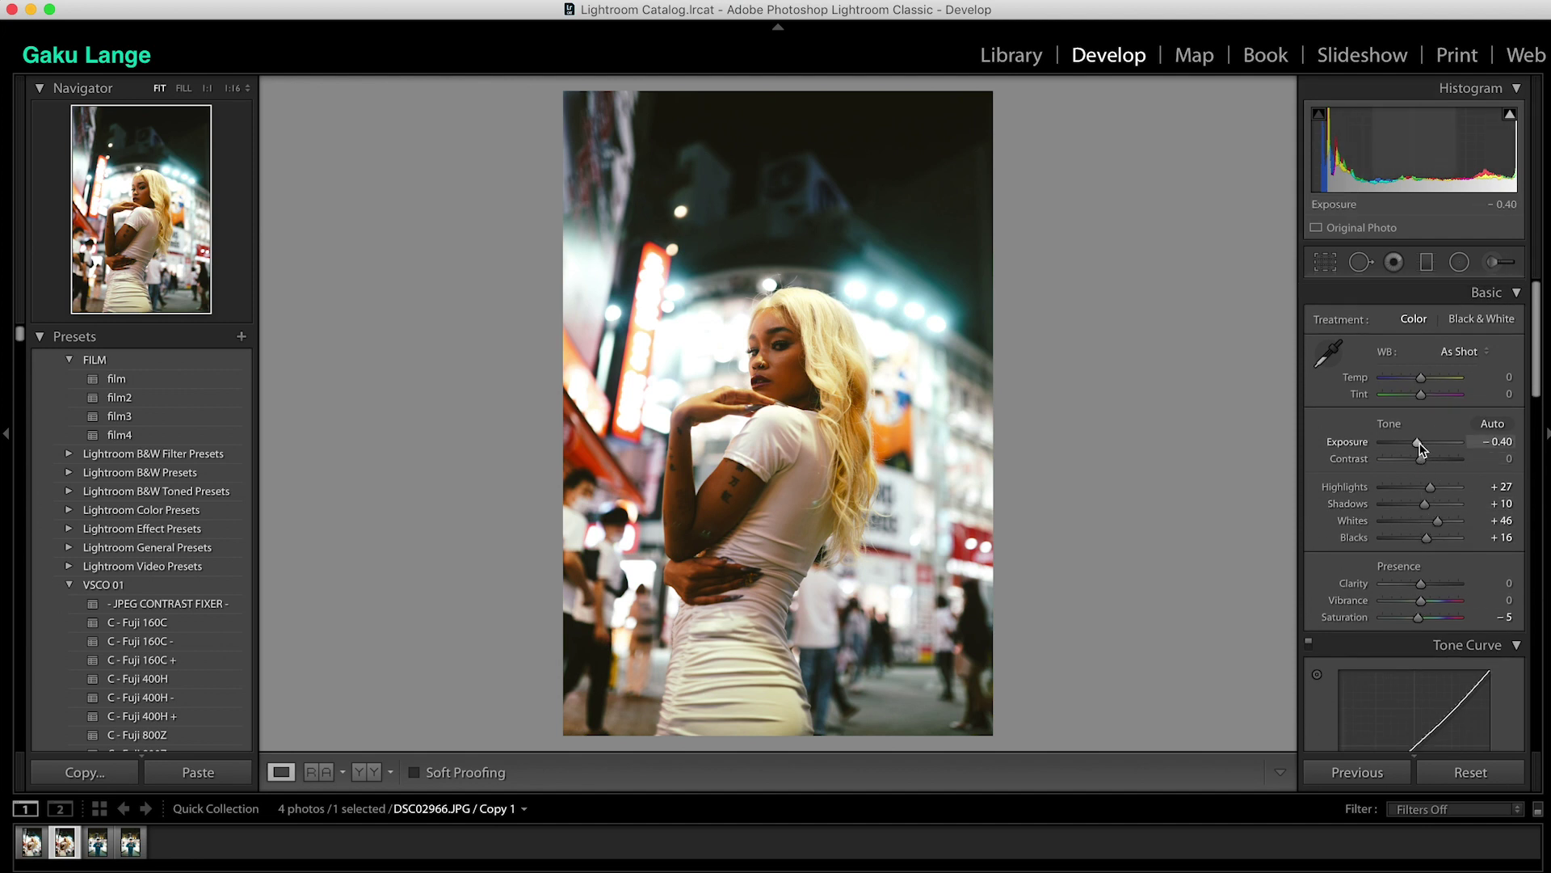
Set Exposure to −0.30, raise Highlights to +68, and lift Shadows to +38.
left_click_drag(1422, 450, 1423, 450)
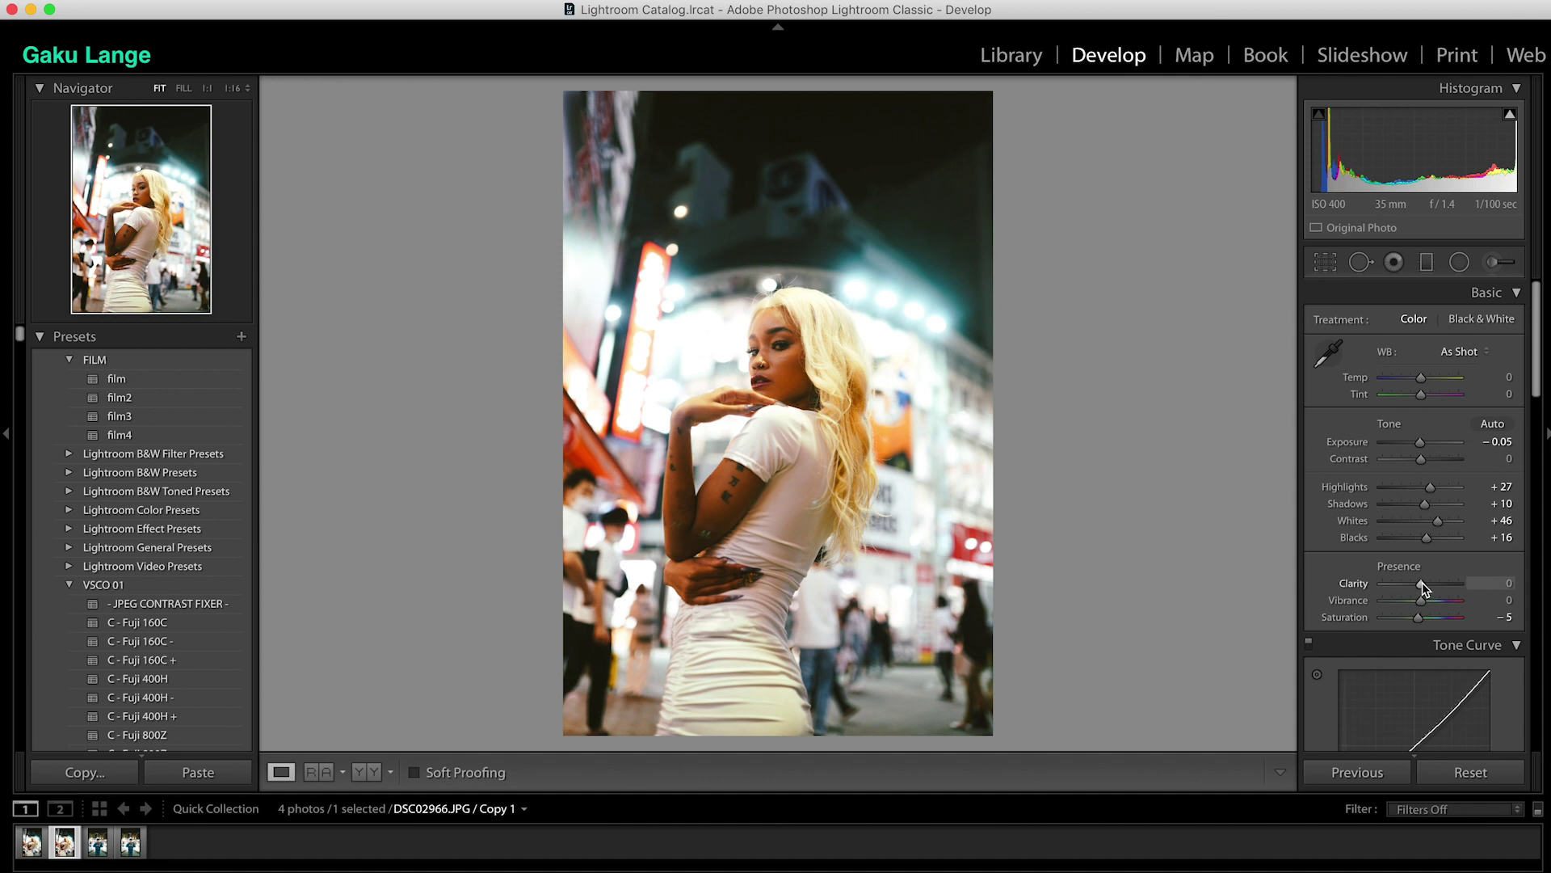
left_click_drag(1430, 488, 1455, 525)
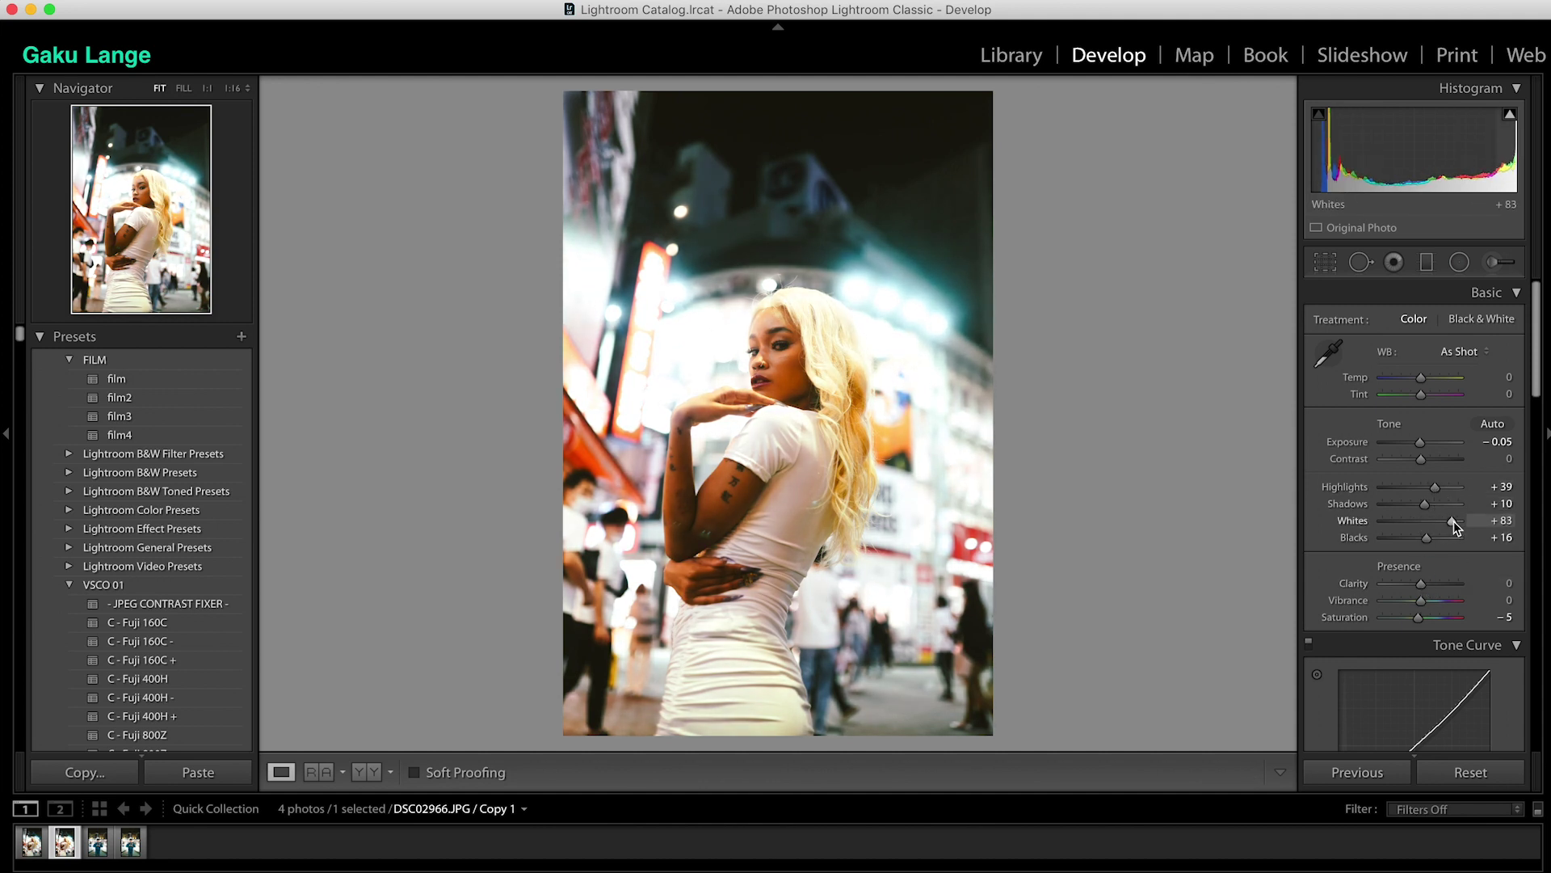
left_click_drag(1421, 442, 1419, 504)
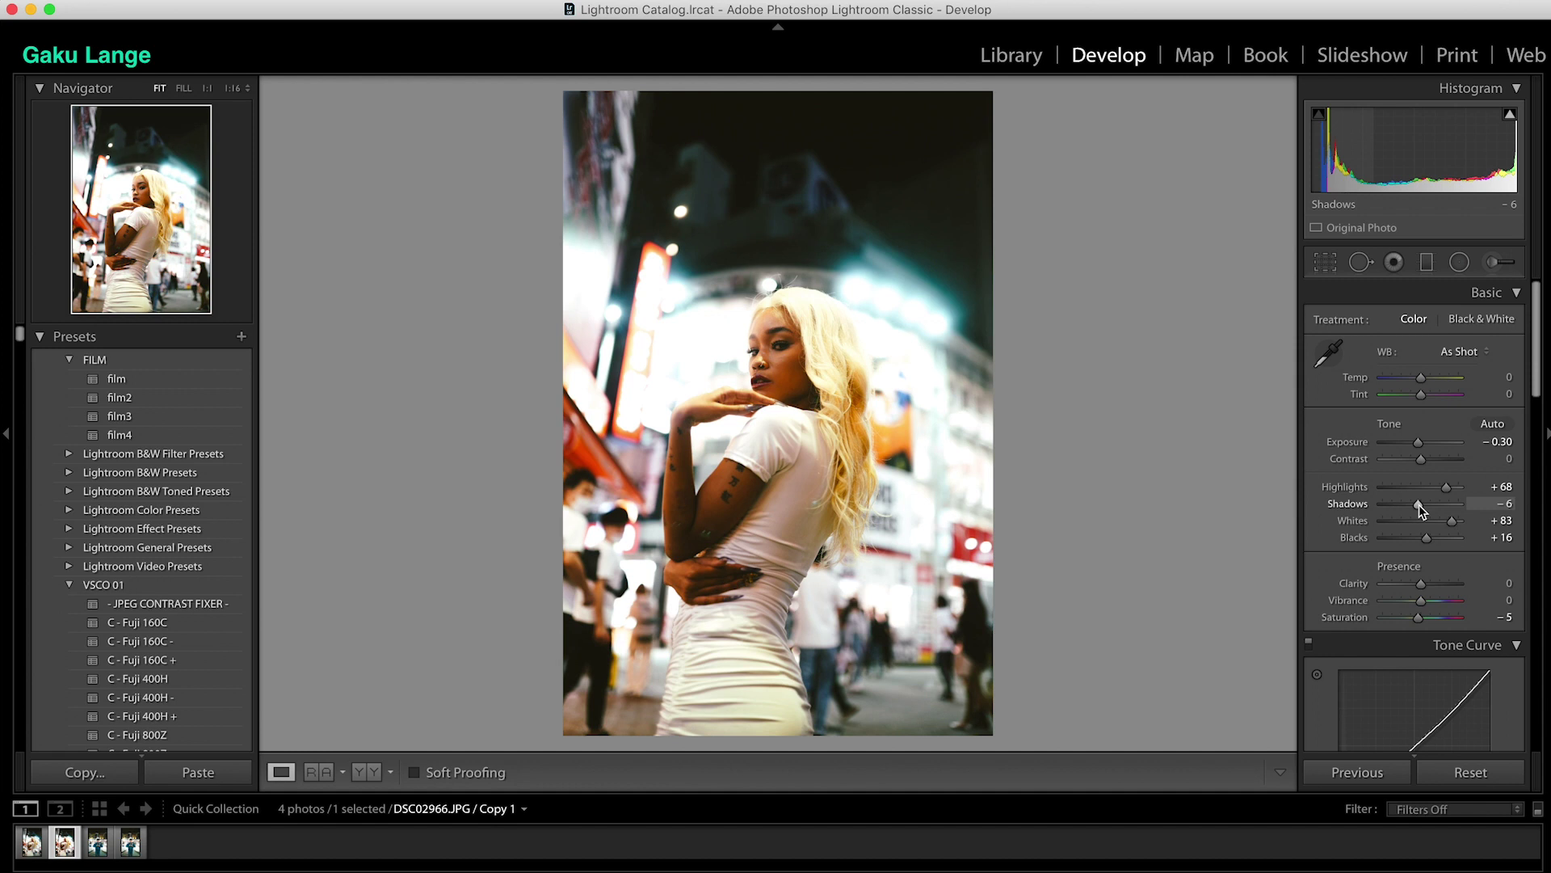
scroll(1418, 602, "down", 10)
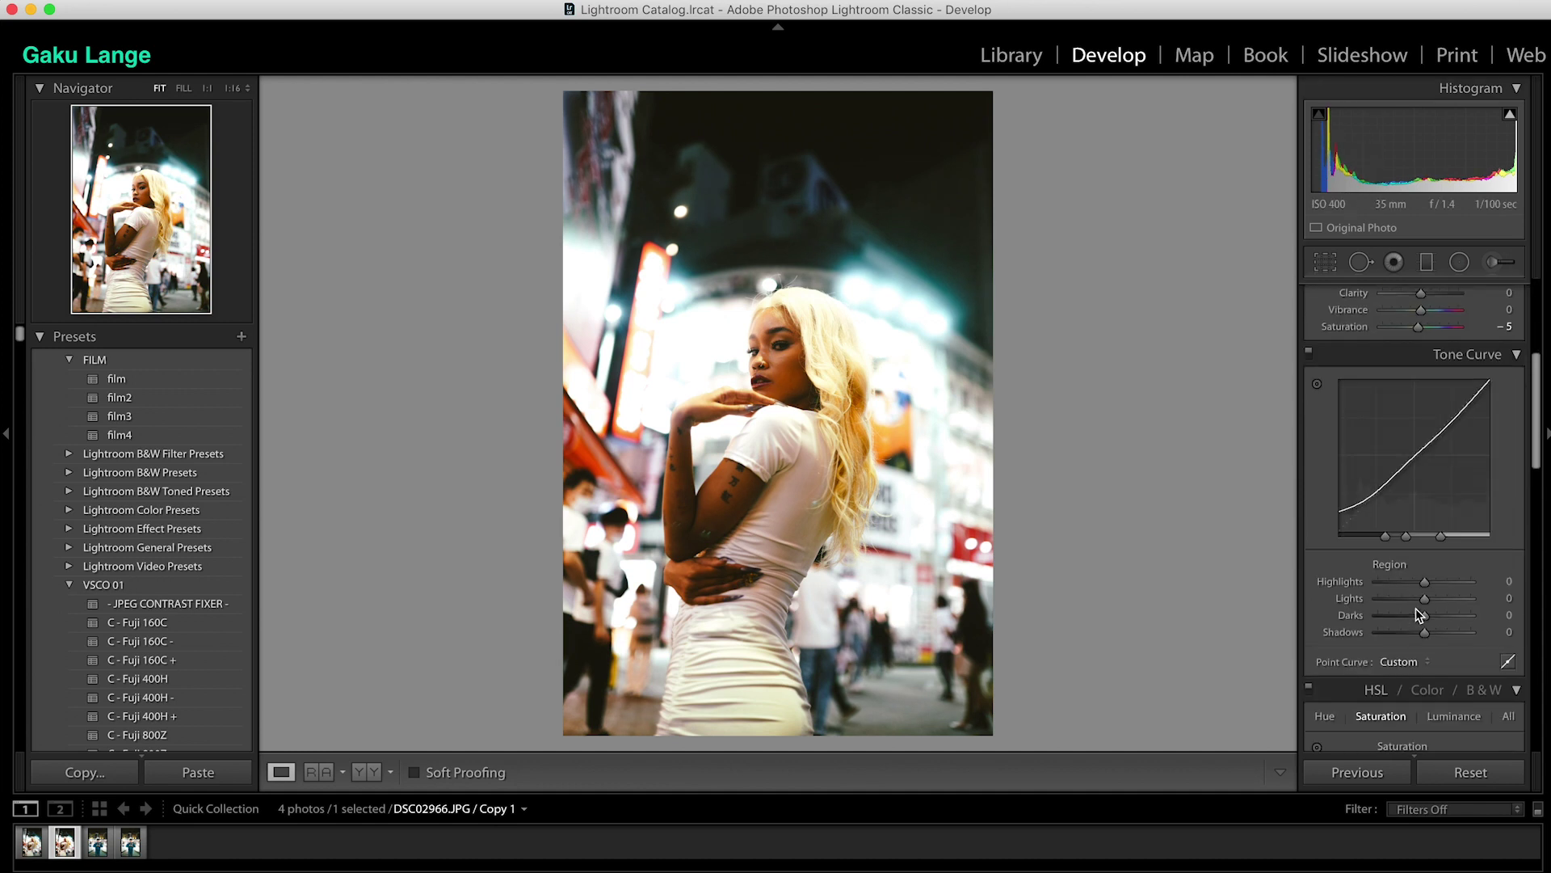
scroll(1418, 609, "down", 1)
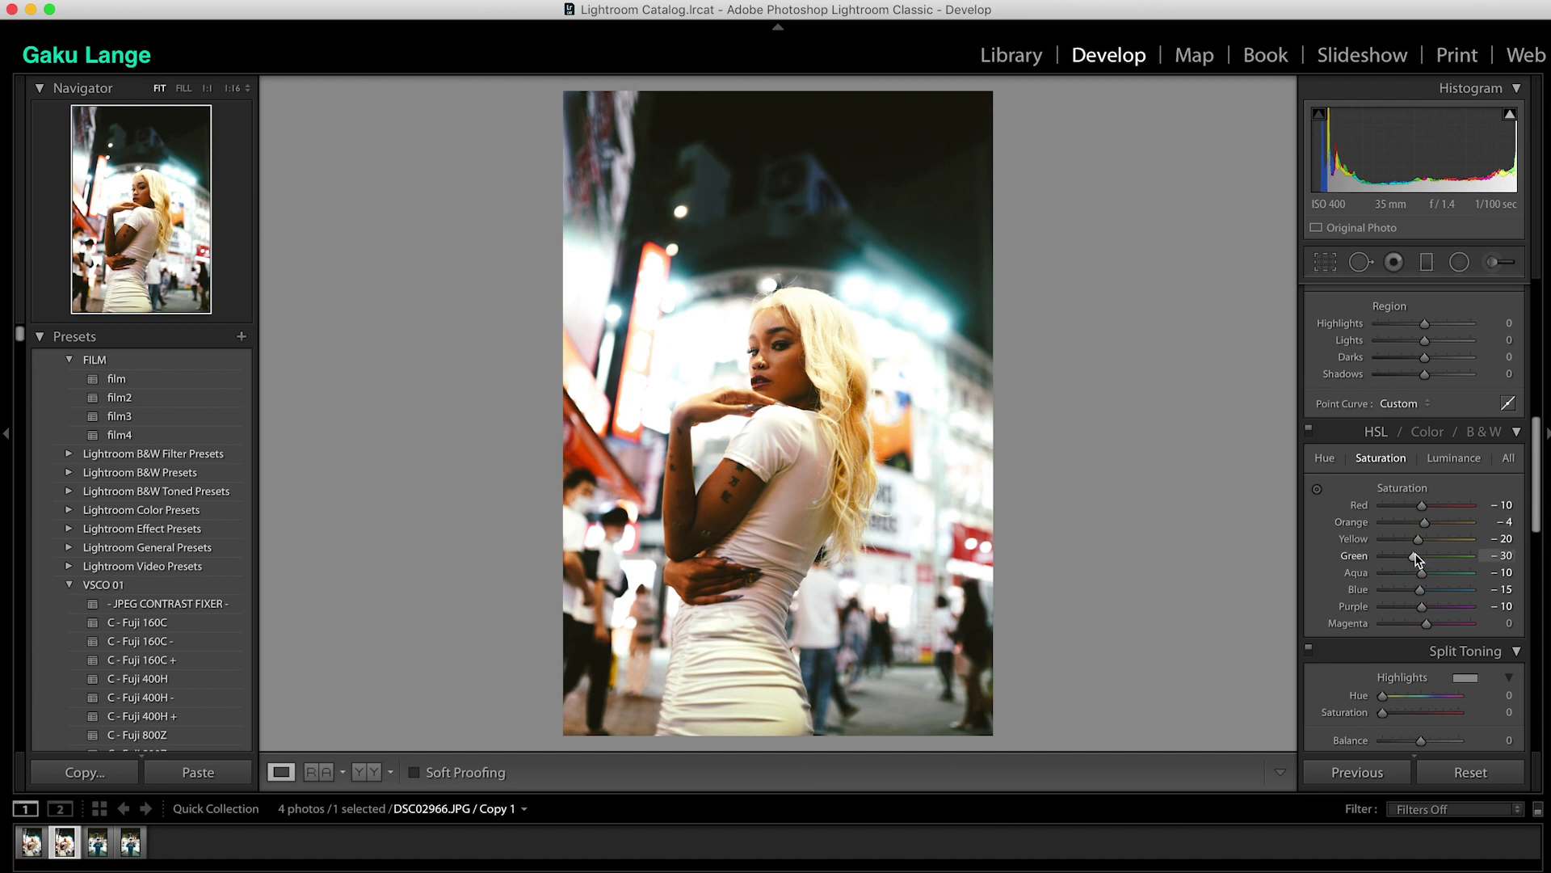
scroll(1446, 501, "up", 10)
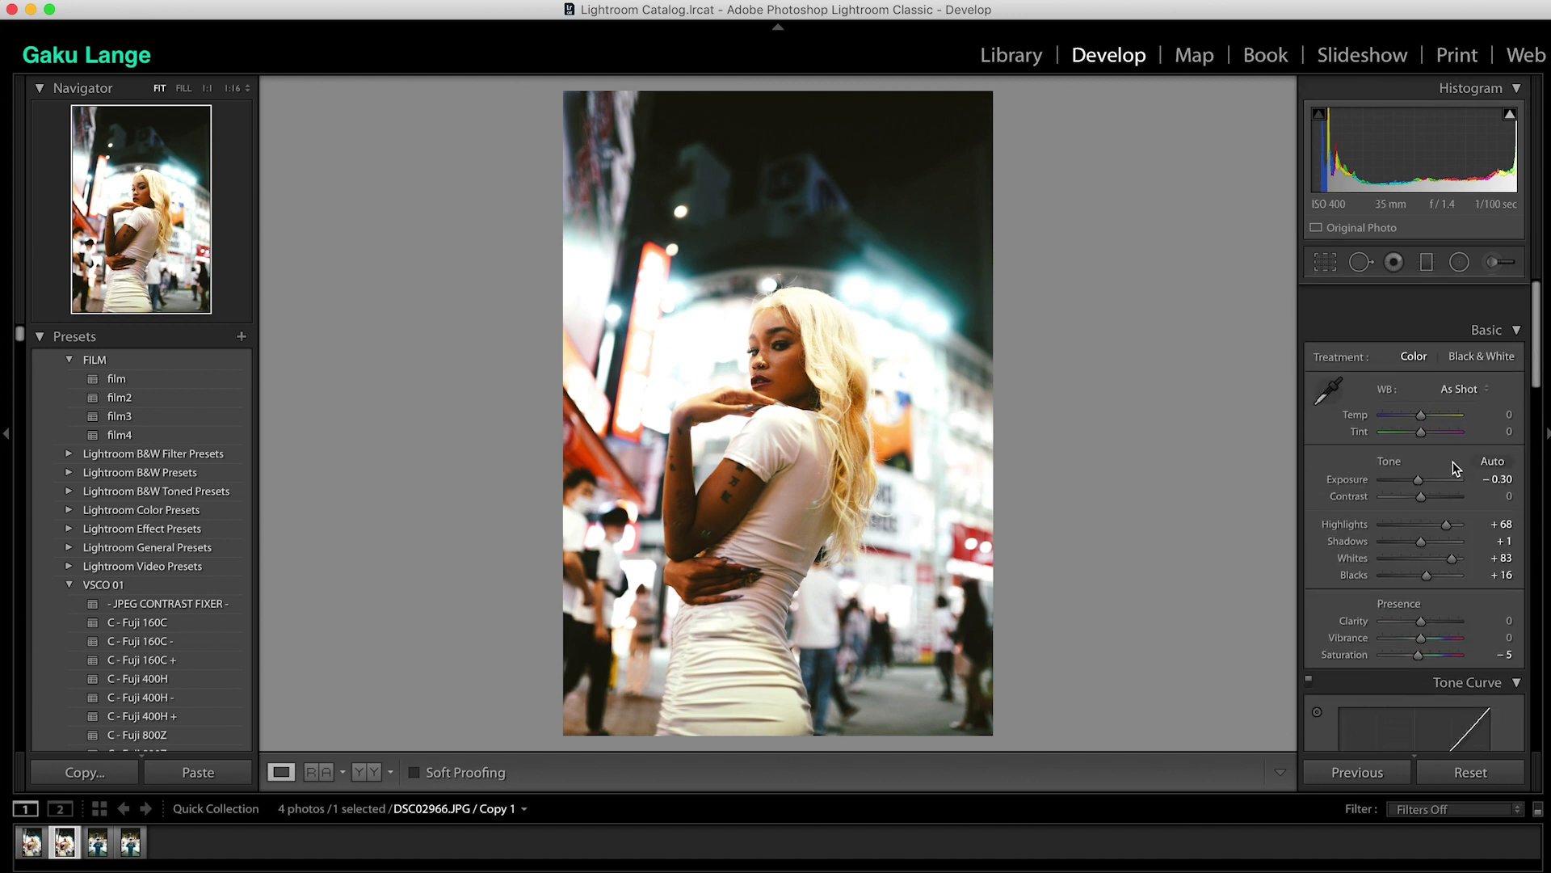
left_click(1436, 504)
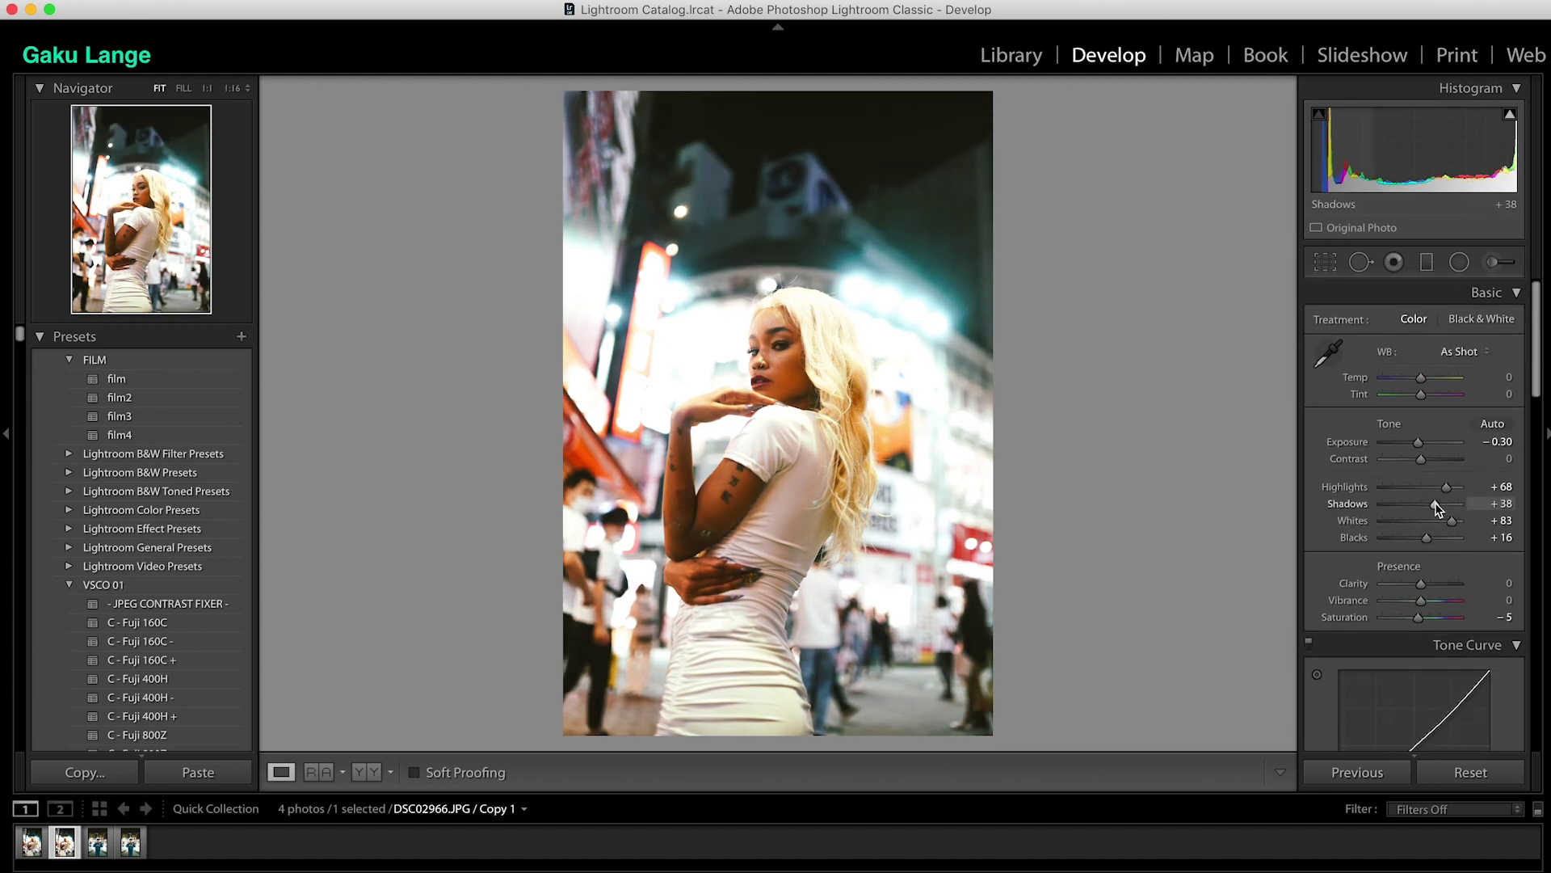
Fine-tune Shadows, set Clarity −37, Contrast +36 and Blacks +11, undoing an Exposure test.
left_click_drag(1435, 505, 1434, 504)
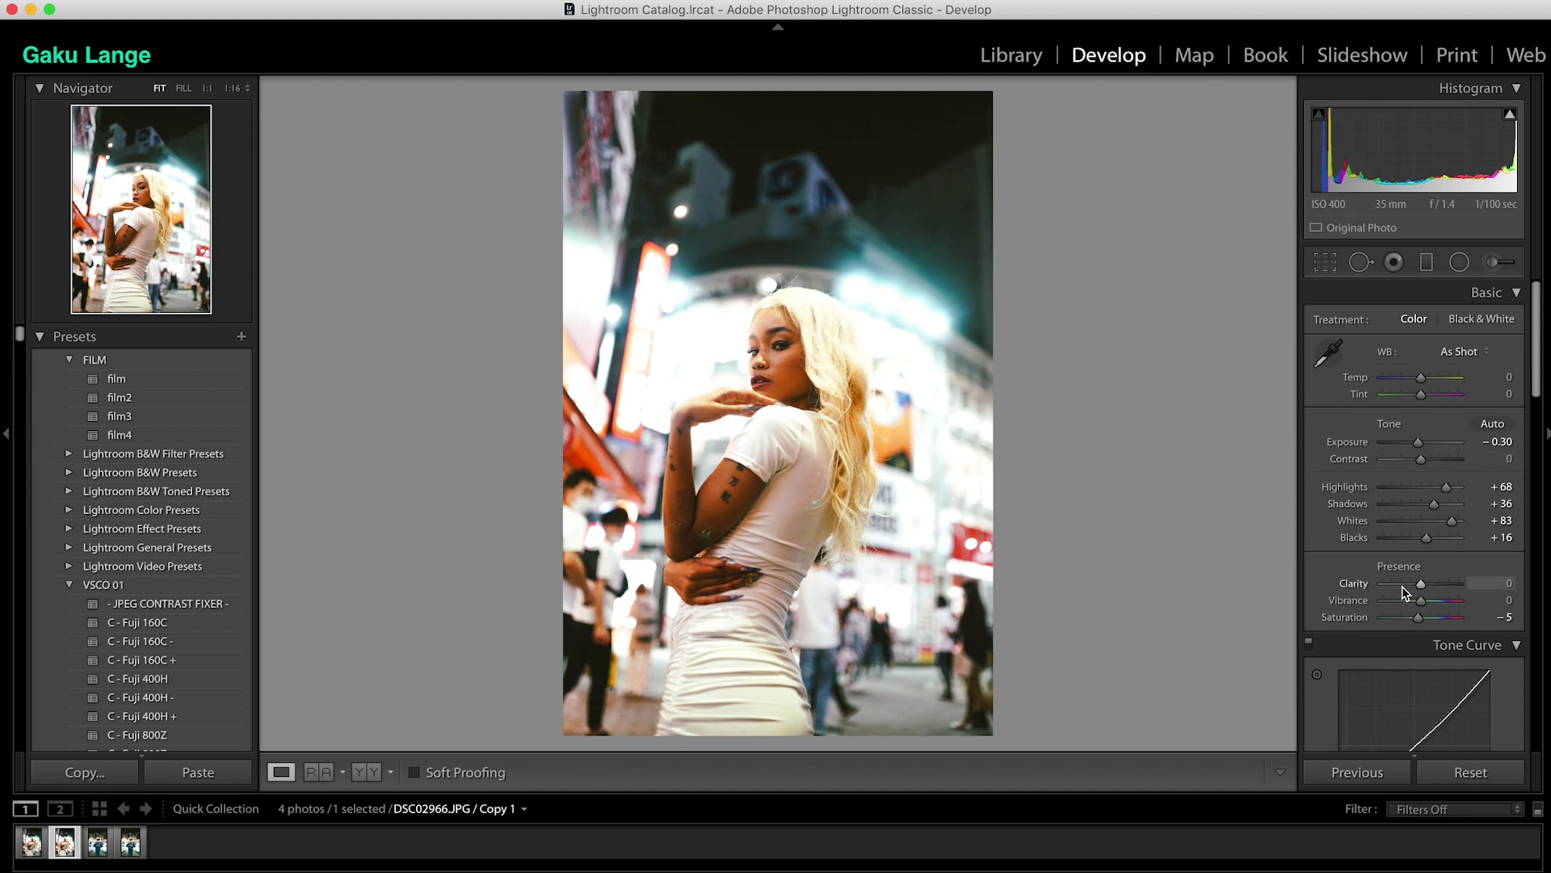
left_click_drag(1419, 583, 1407, 585)
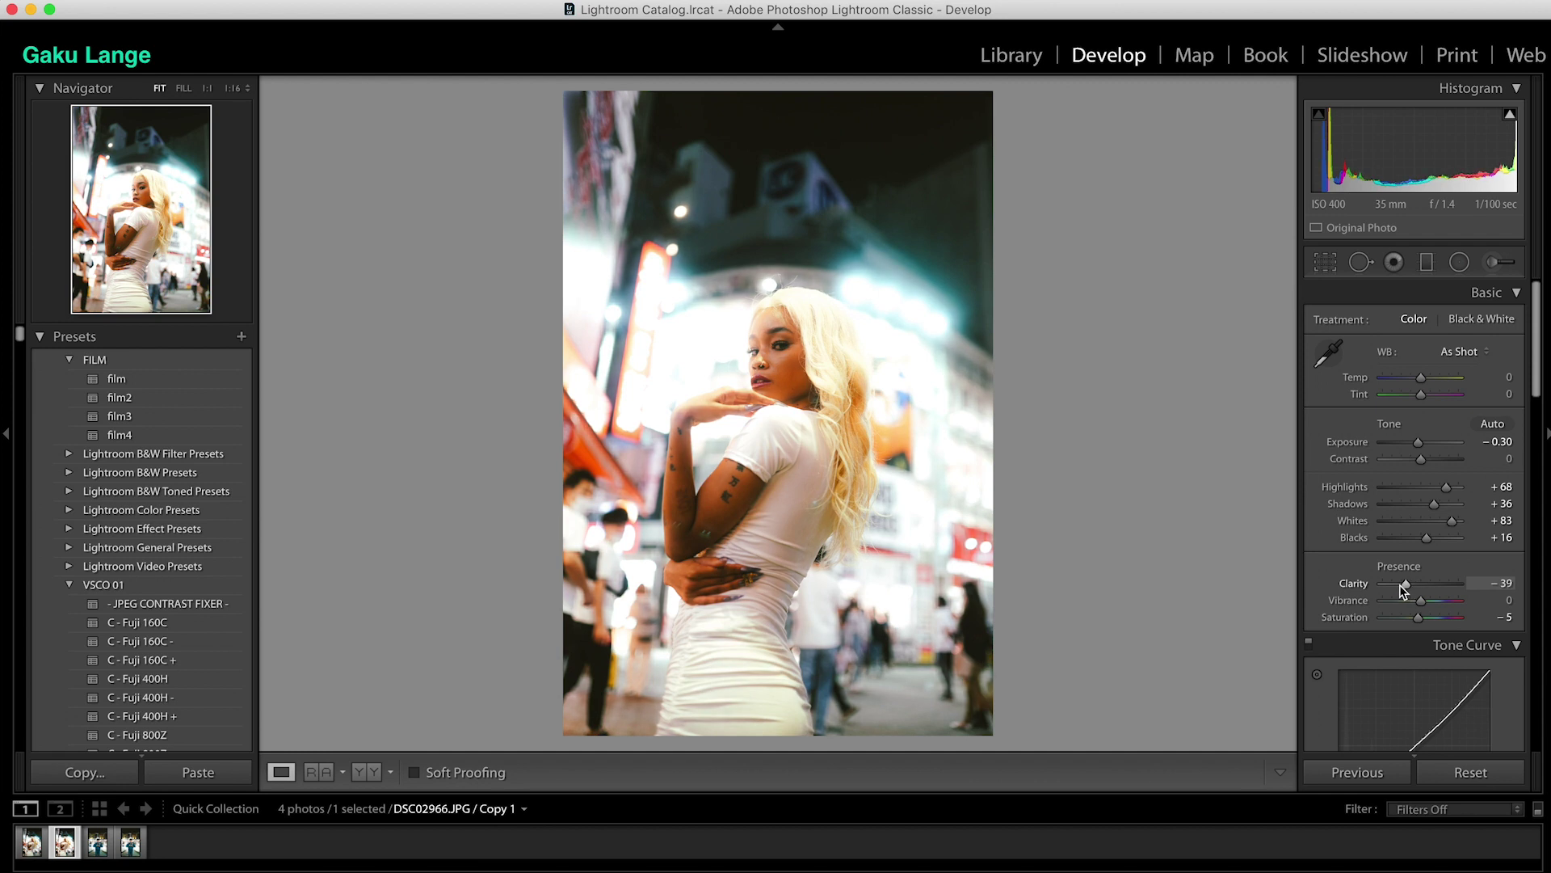
mouse_move(1402, 592)
left_mouse_down()
mouse_move(1352, 592)
mouse_move(1428, 585)
mouse_move(1401, 592)
left_mouse_up()
left_click_drag(1420, 459, 1433, 465)
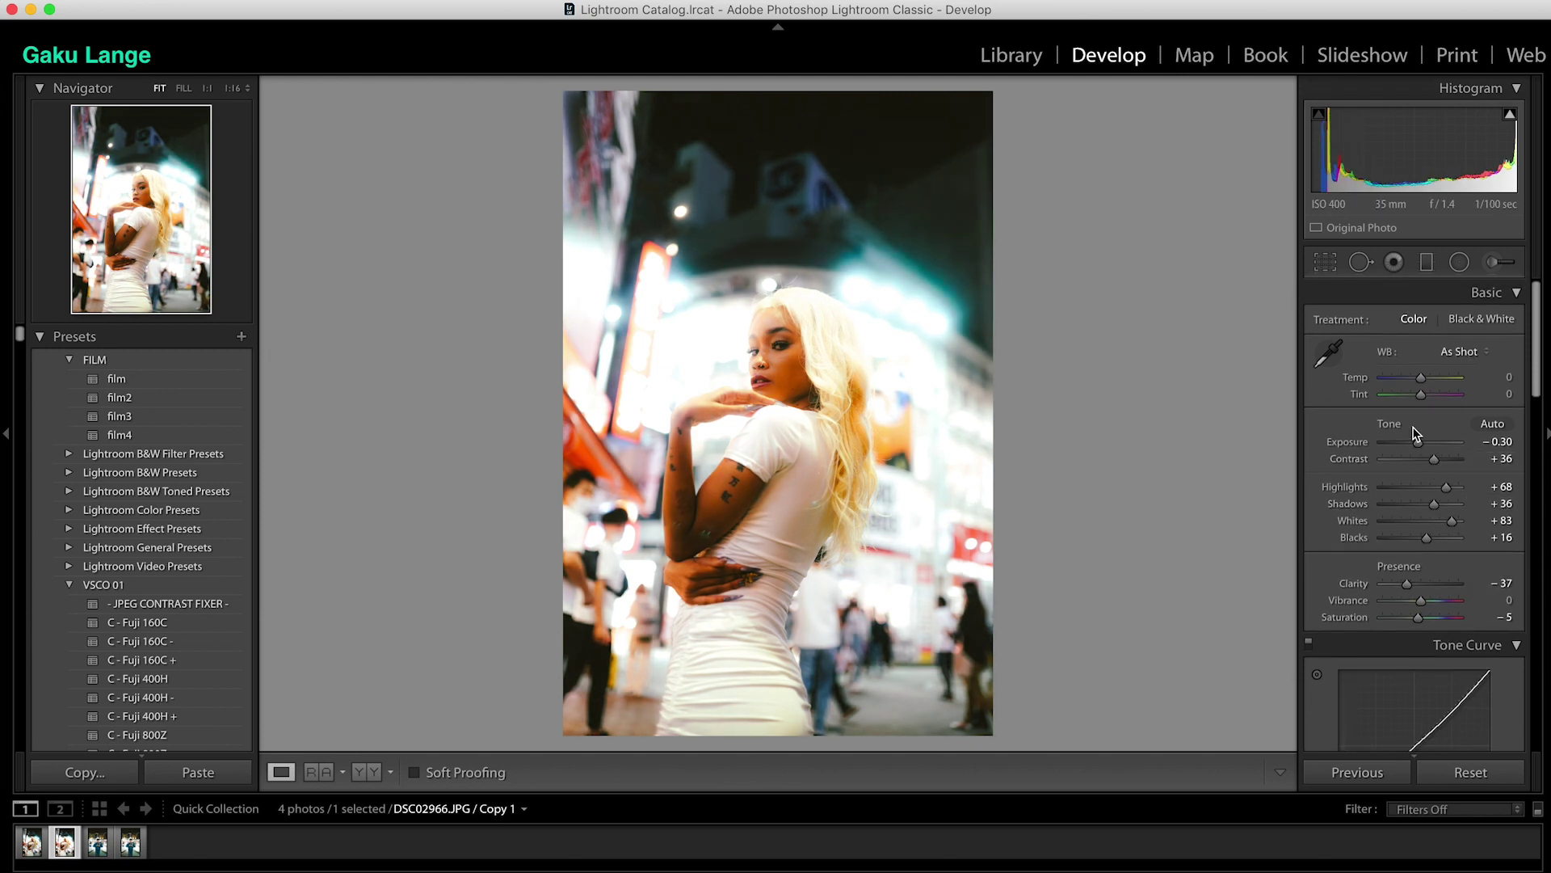
left_click_drag(1418, 442, 1425, 507)
key("super+z")
key("super+z")
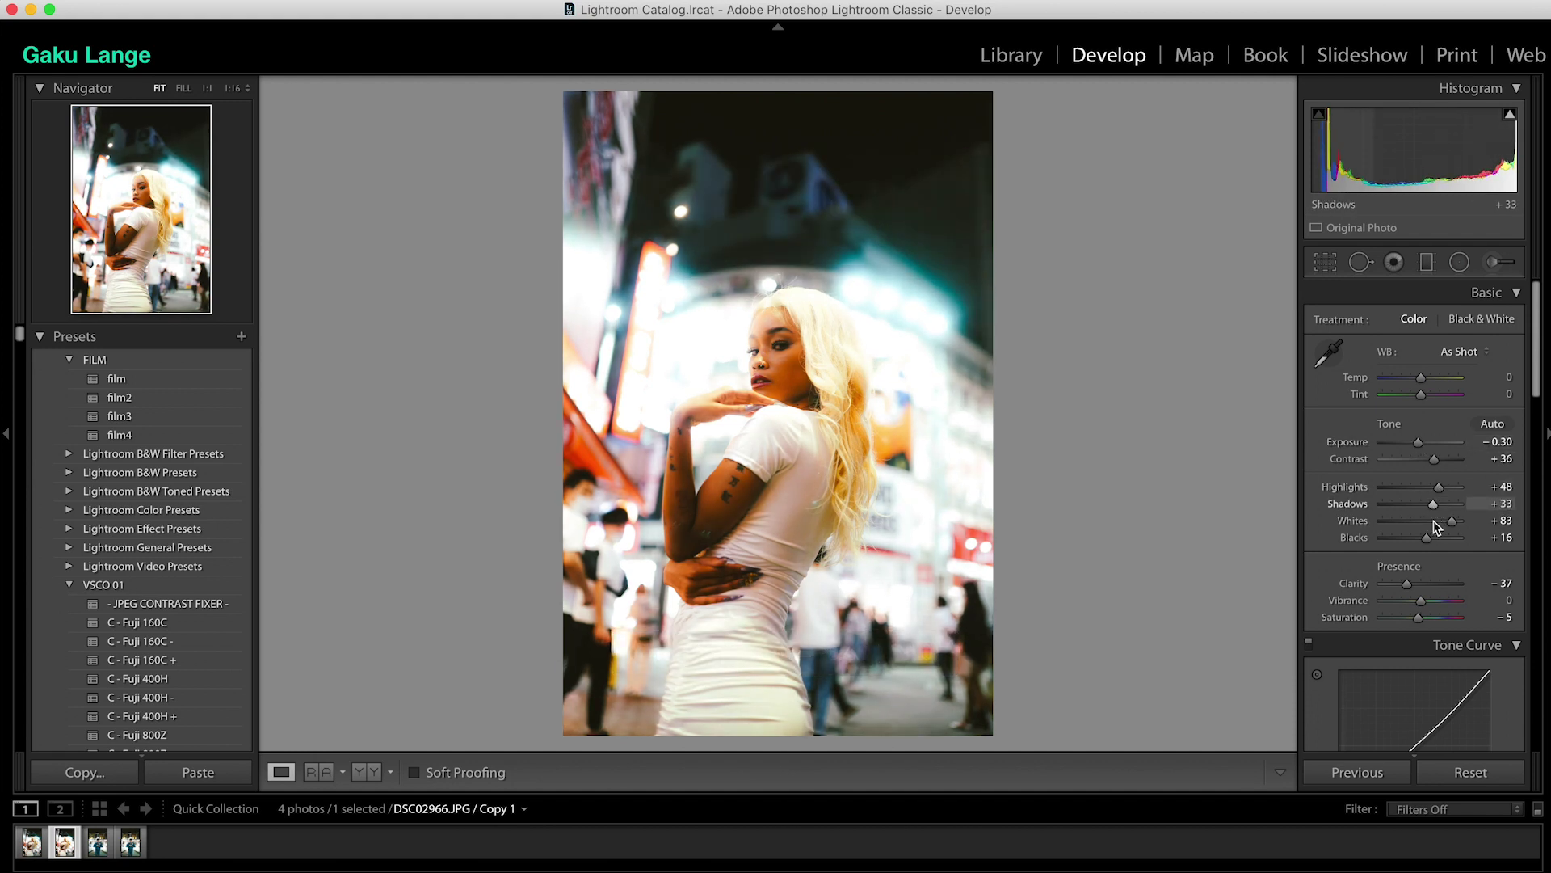
left_click_drag(1433, 540, 1432, 545)
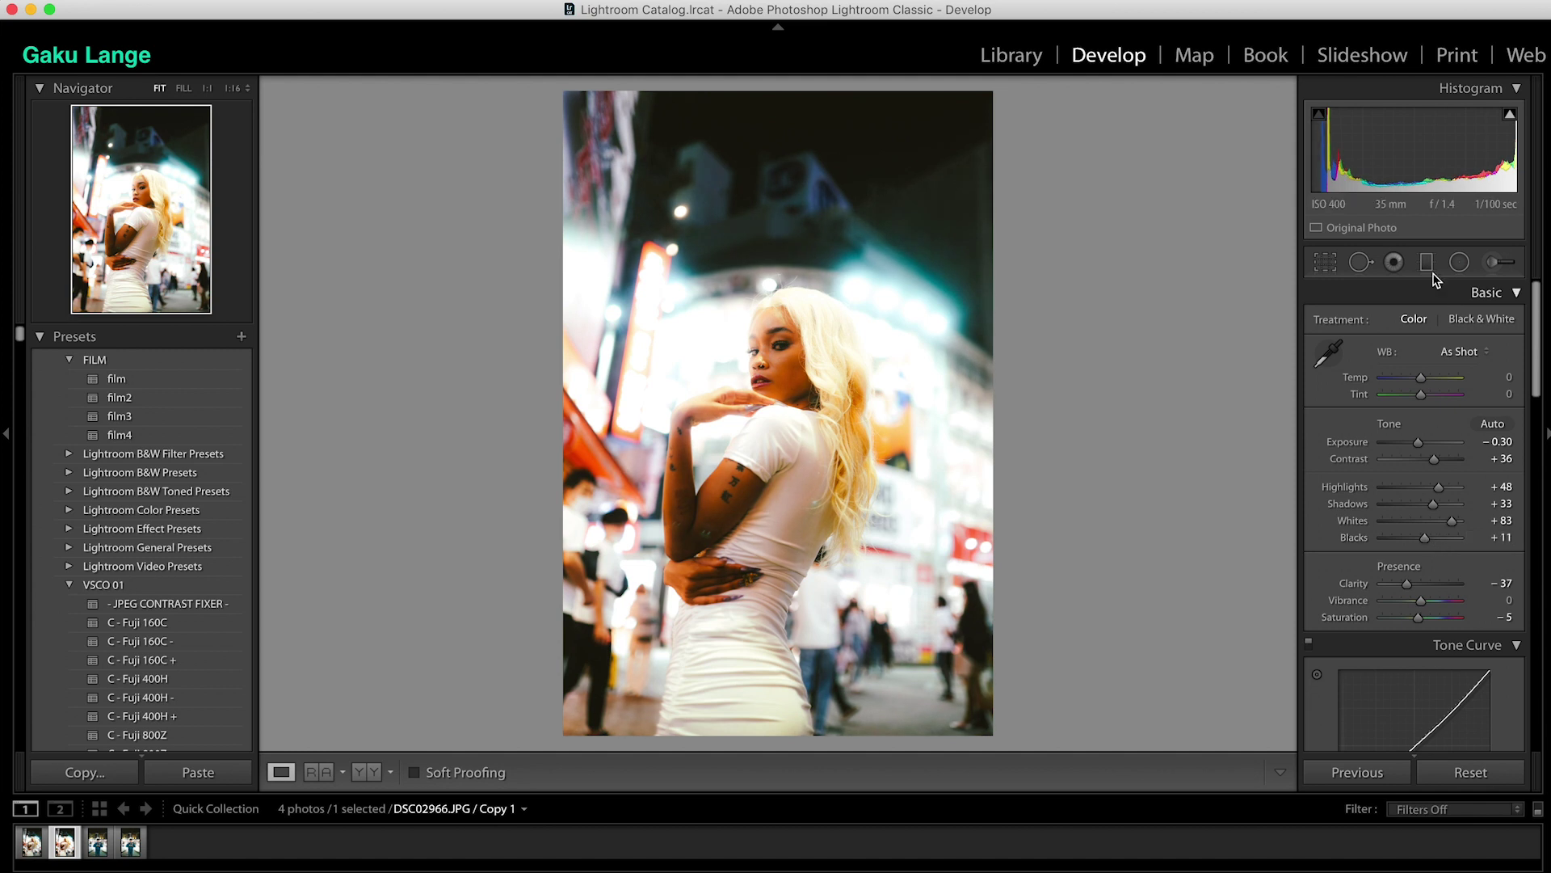
Paint a Dodge (Lighten) brush adjustment at exposure +0.25 over the woman's face and arm.
left_click(1493, 265)
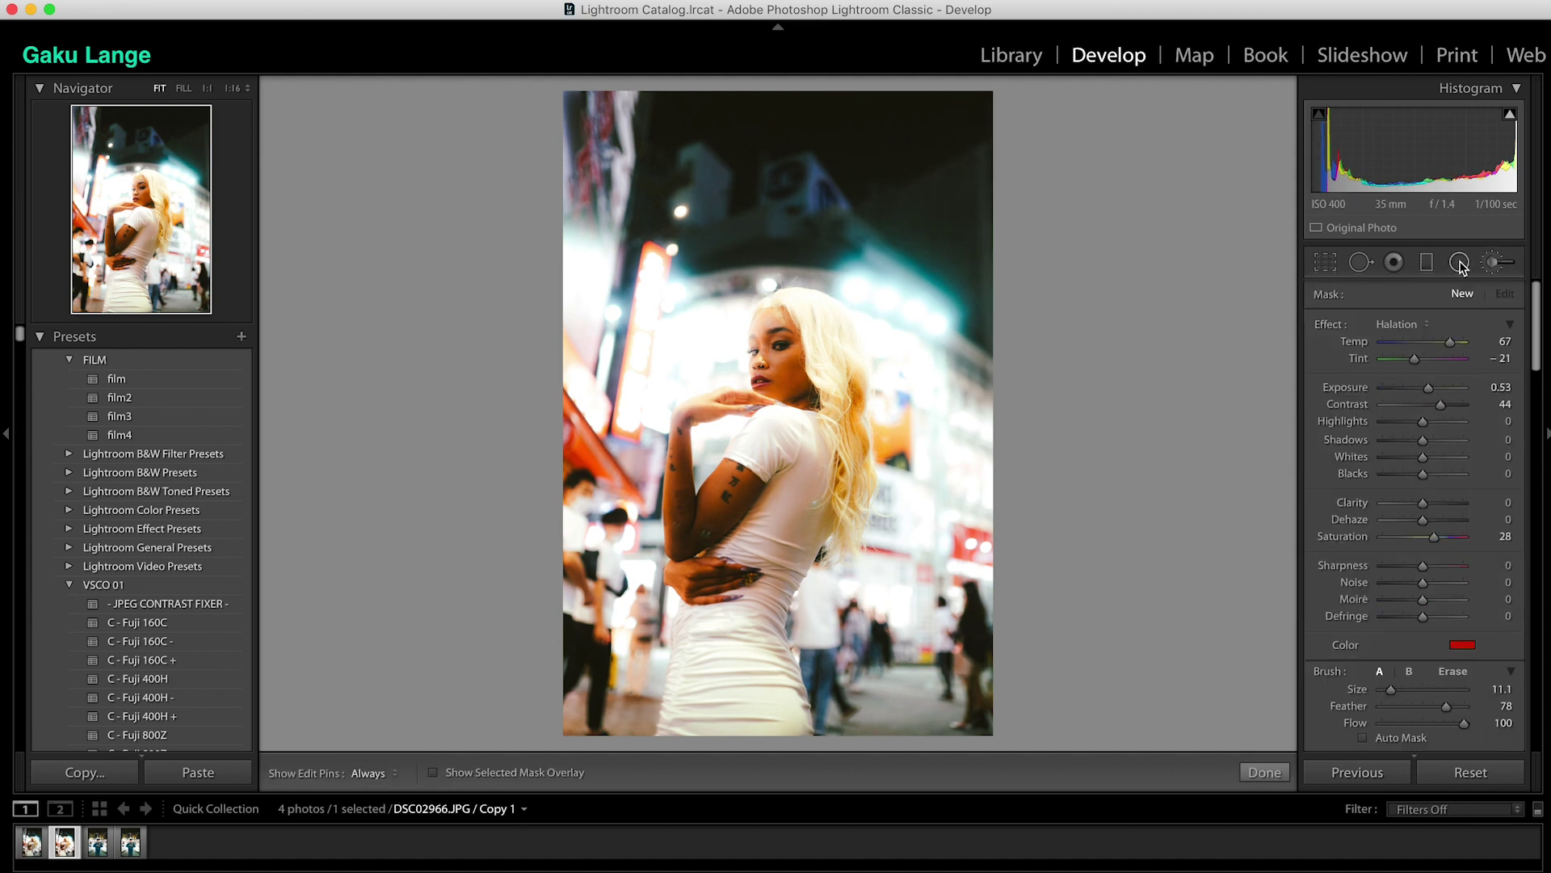
left_click(1410, 325)
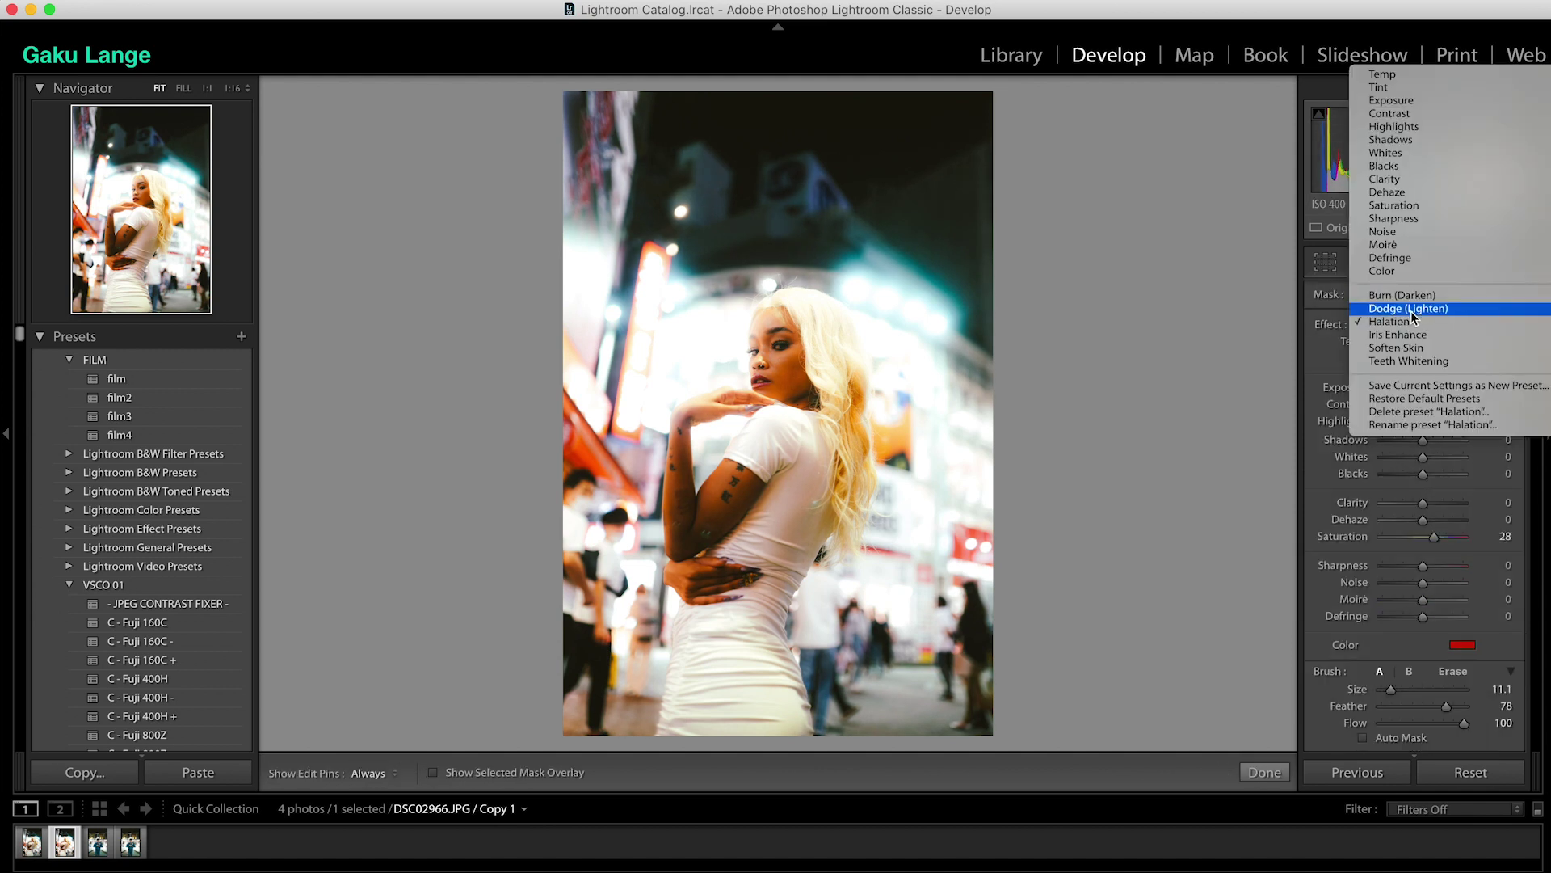
left_click(1415, 309)
left_click(785, 349)
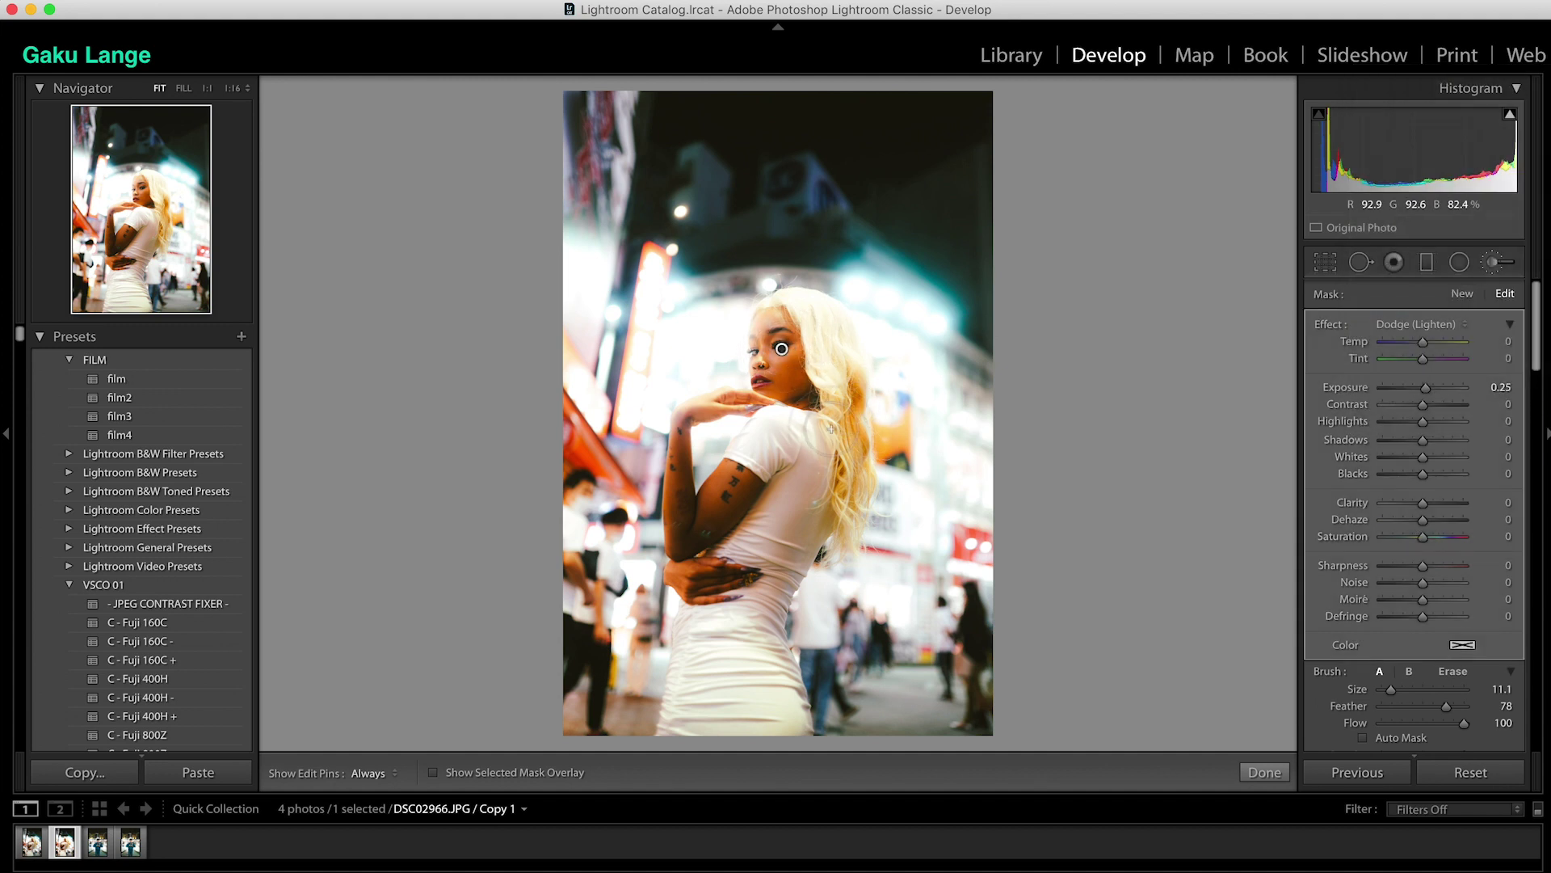
mouse_move(707, 525)
left_mouse_down()
mouse_move(695, 533)
mouse_move(691, 517)
mouse_move(698, 533)
mouse_move(739, 507)
mouse_move(740, 485)
mouse_move(723, 602)
mouse_move(673, 530)
mouse_move(699, 460)
left_mouse_up()
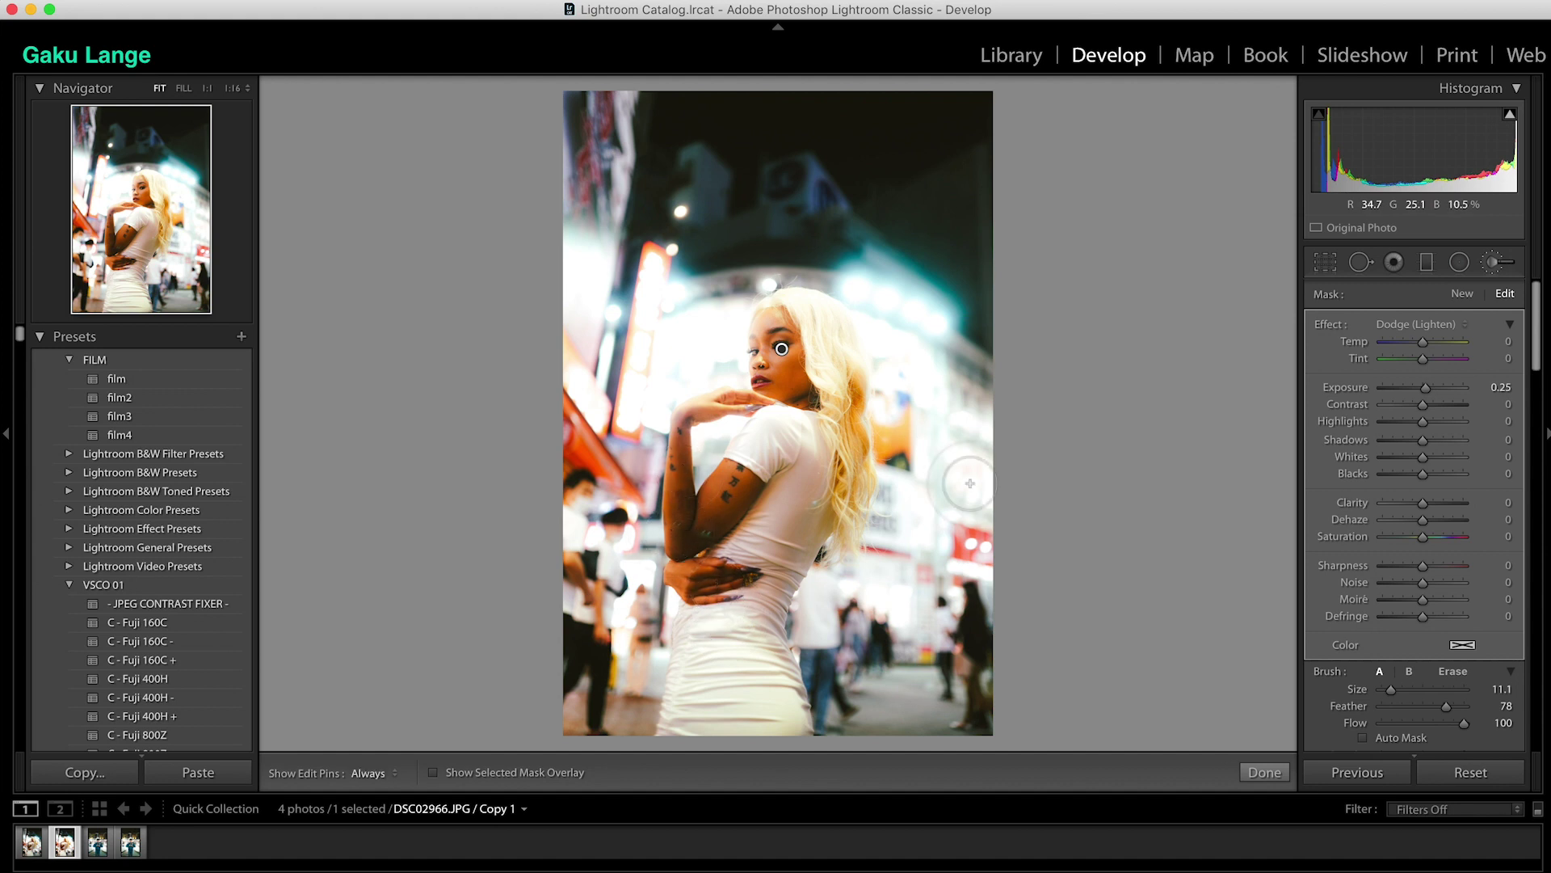
left_click(1265, 772)
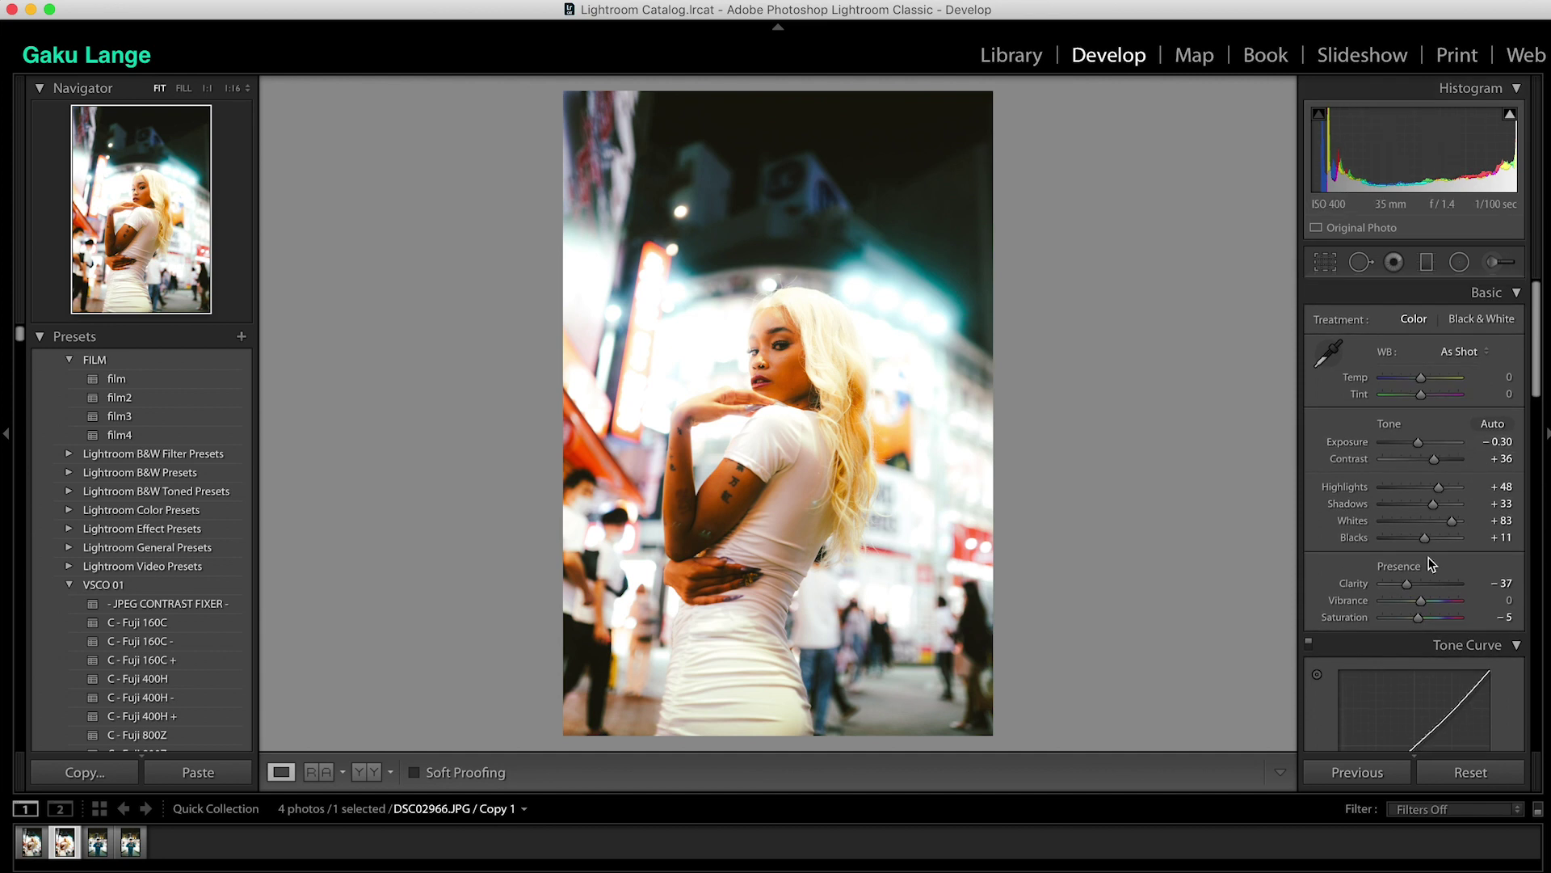
Lower Orange saturation to -11 in the HSL/Color panel.
scroll(1426, 533, "down", 4)
scroll(1431, 564, "down", 5)
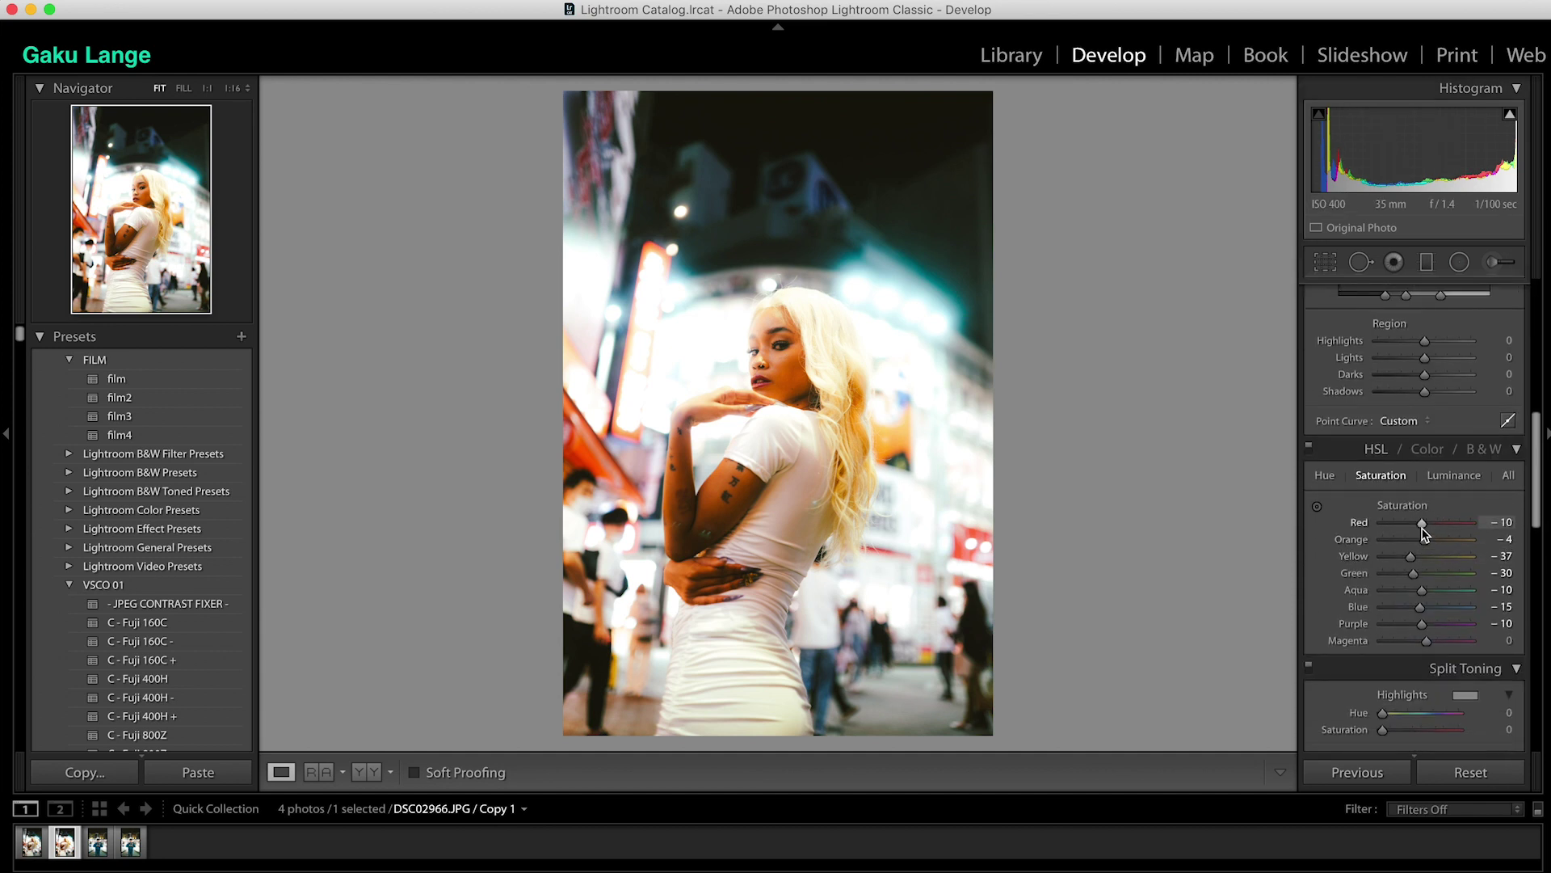
left_click_drag(1424, 540, 1422, 540)
Darken the Basic panel exposure slightly to -0.40.
scroll(1426, 453, "up", 1)
scroll(1425, 401, "up", 5)
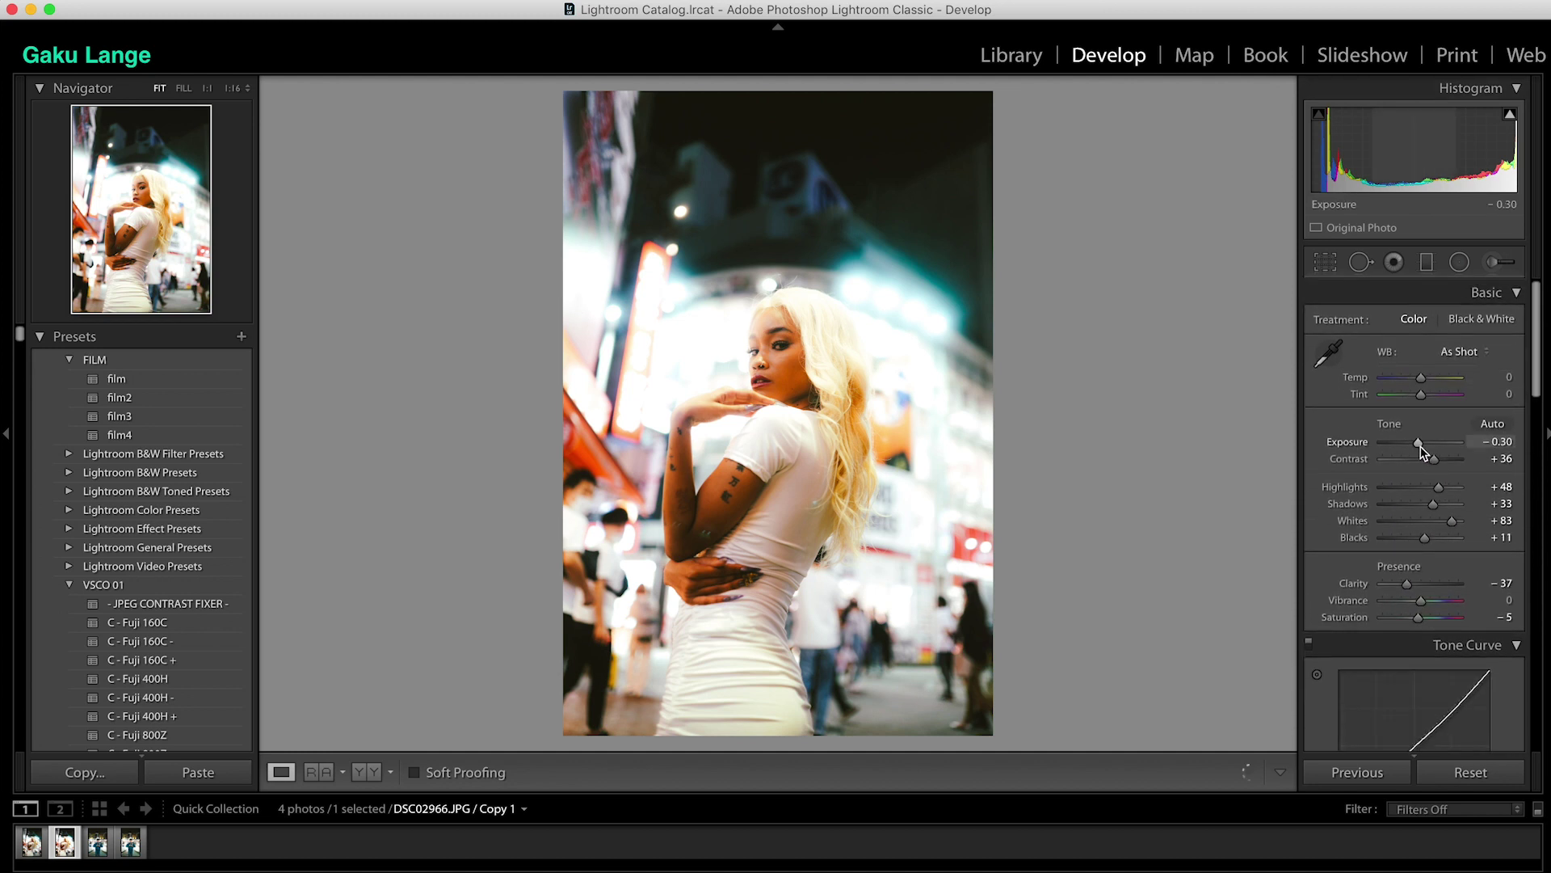
left_click_drag(1421, 447, 1421, 445)
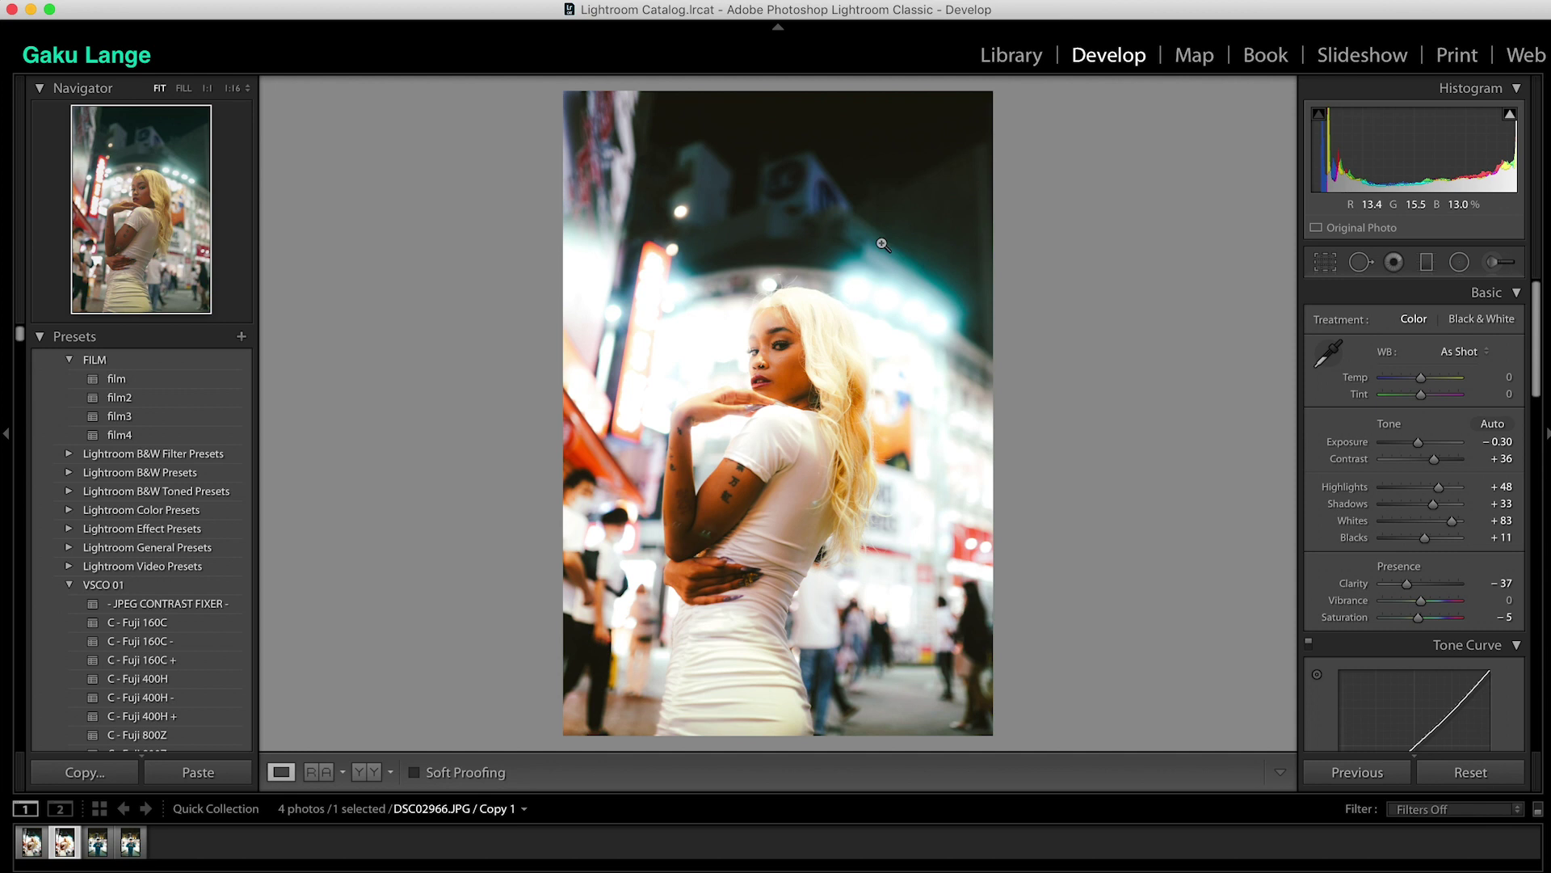
Show the first portrait in Before/After view with Clarity -33 and Contrast +36.
left_click(41, 846)
key("y")
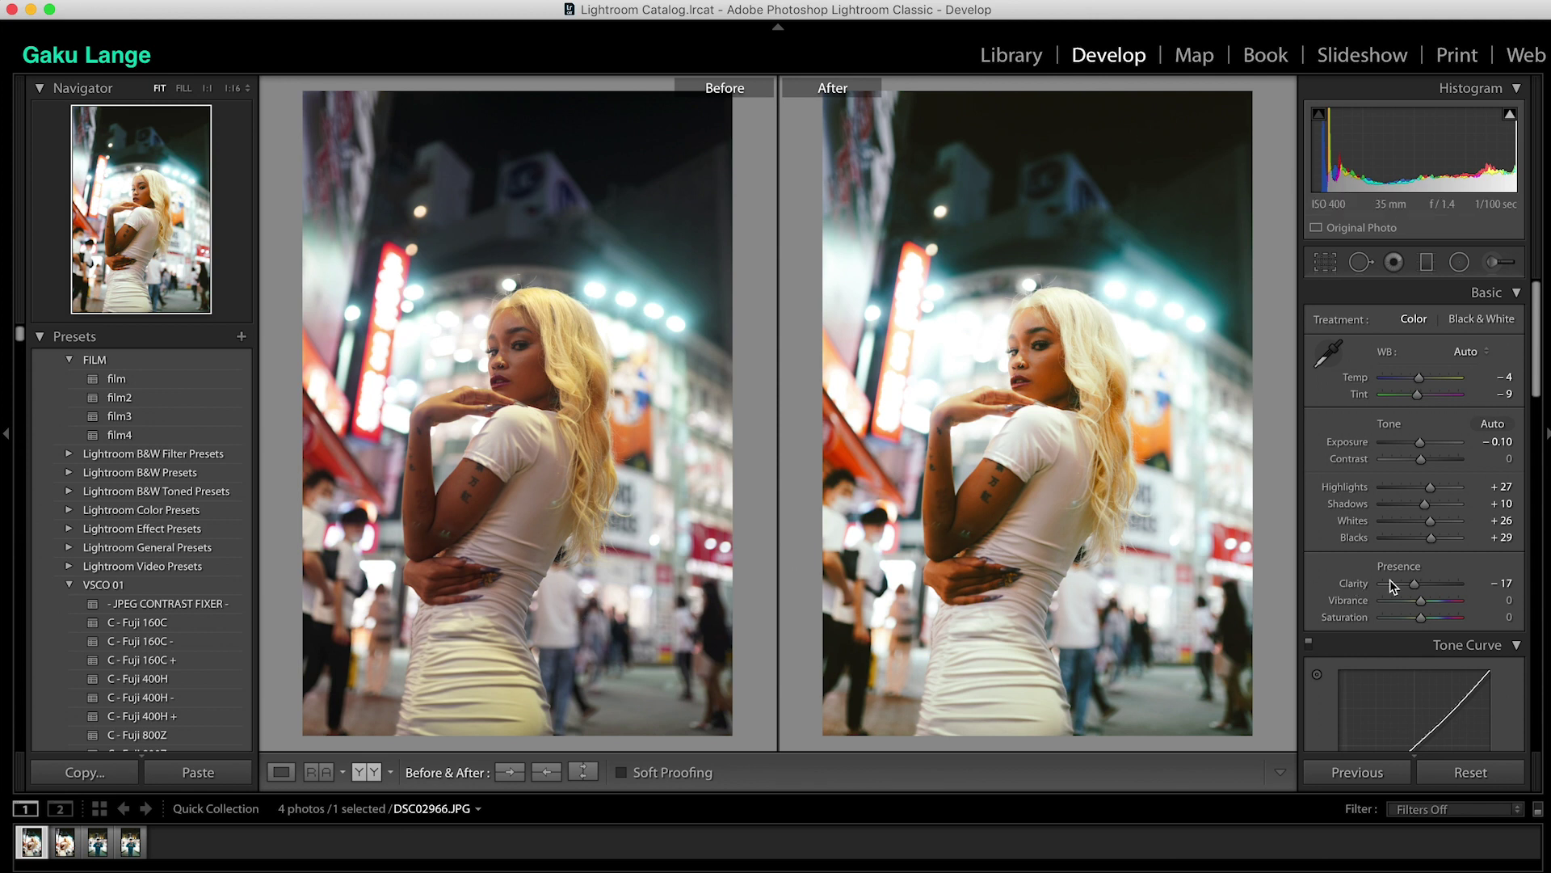
left_click_drag(1415, 584, 1406, 590)
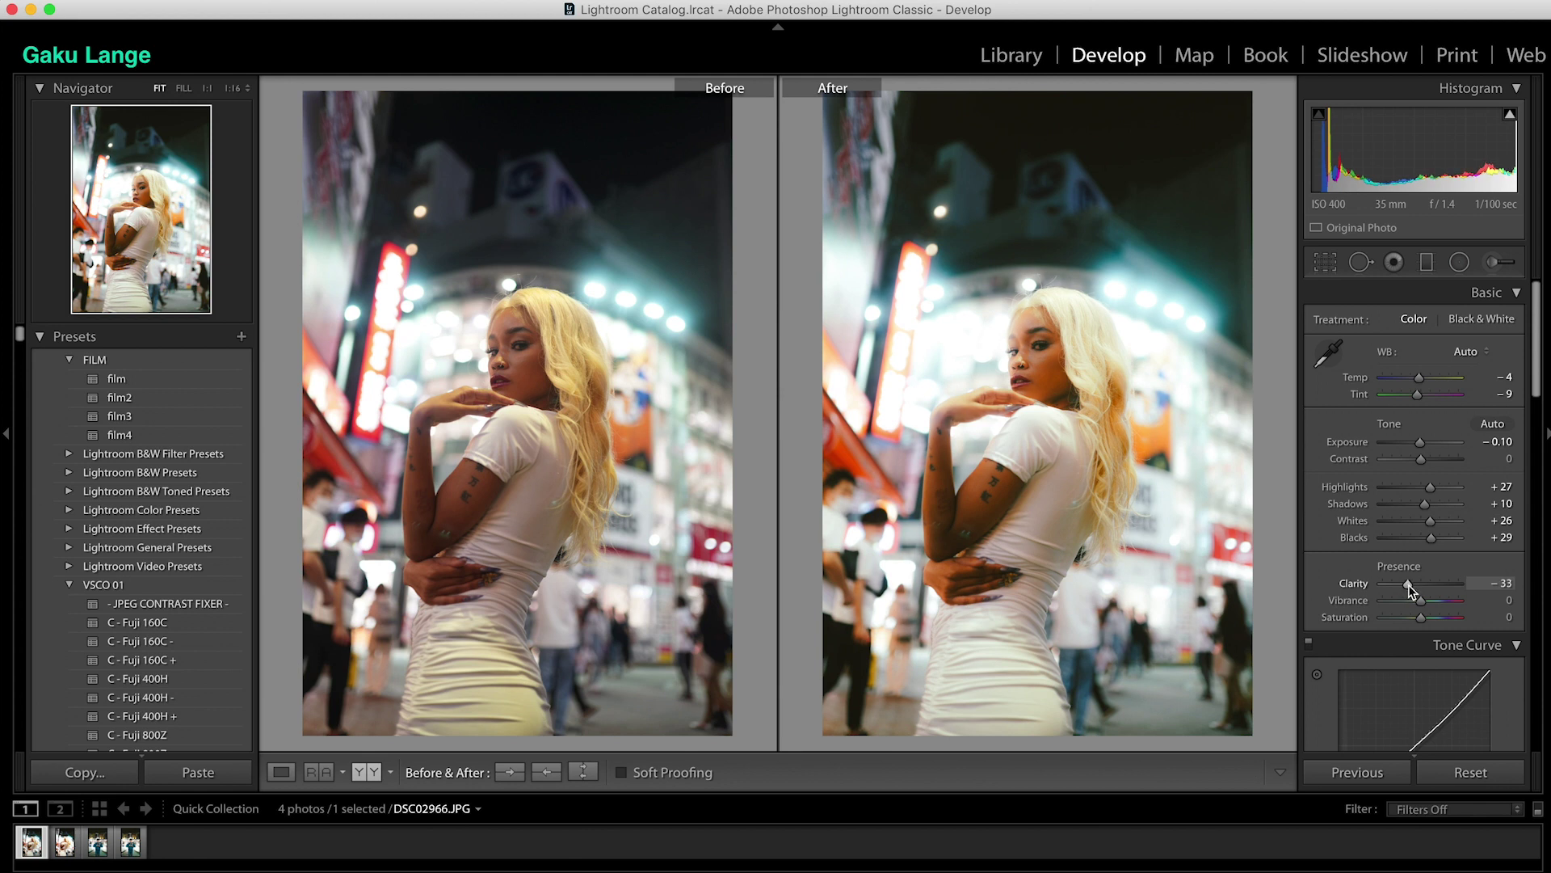
left_click_drag(1422, 459, 1434, 459)
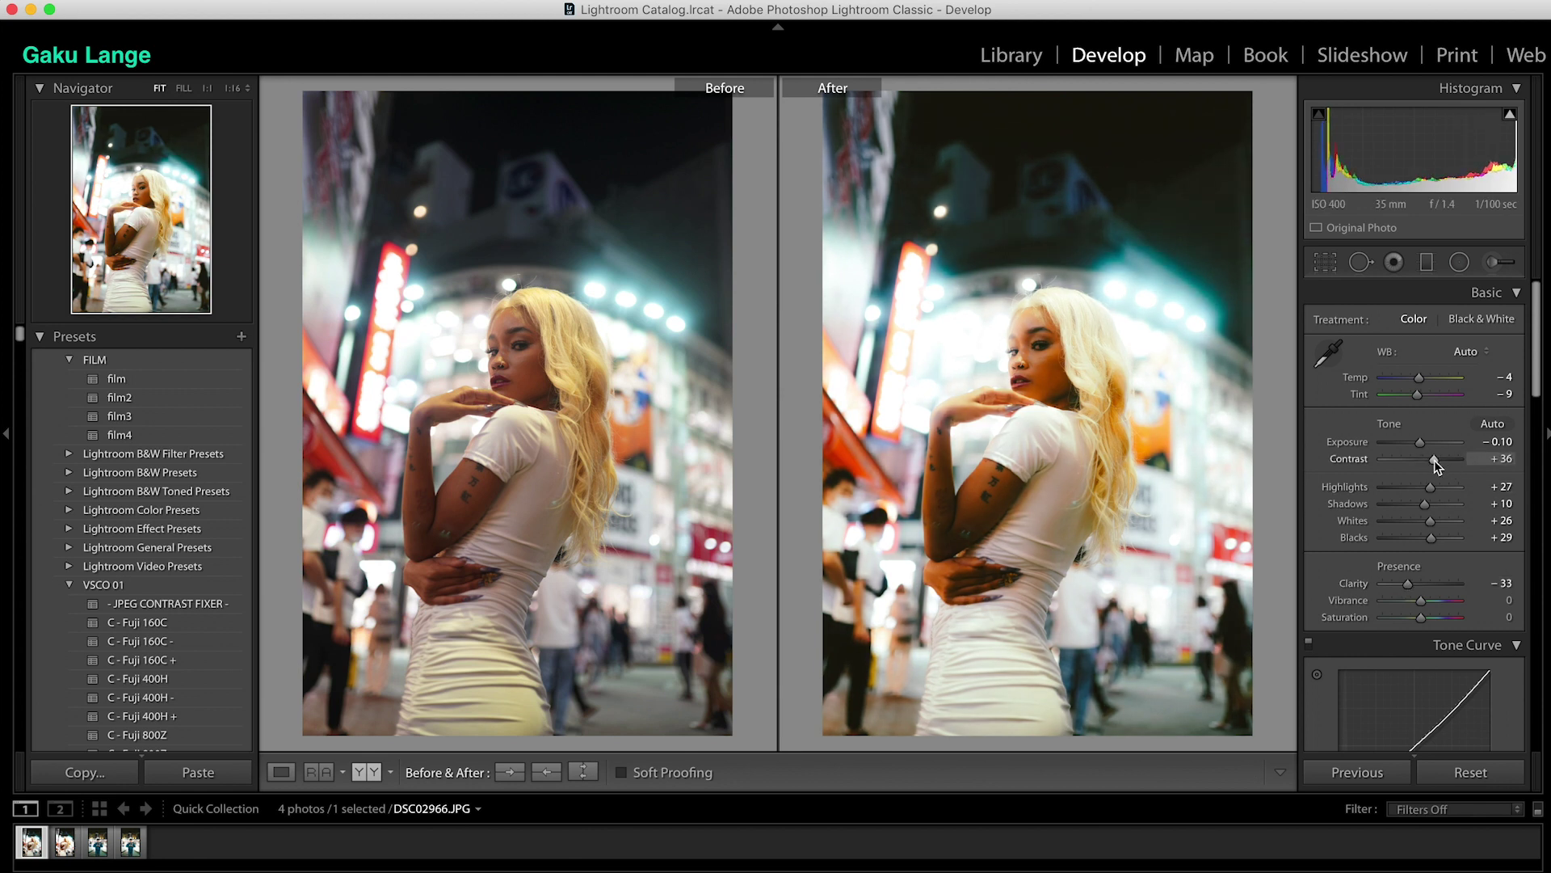